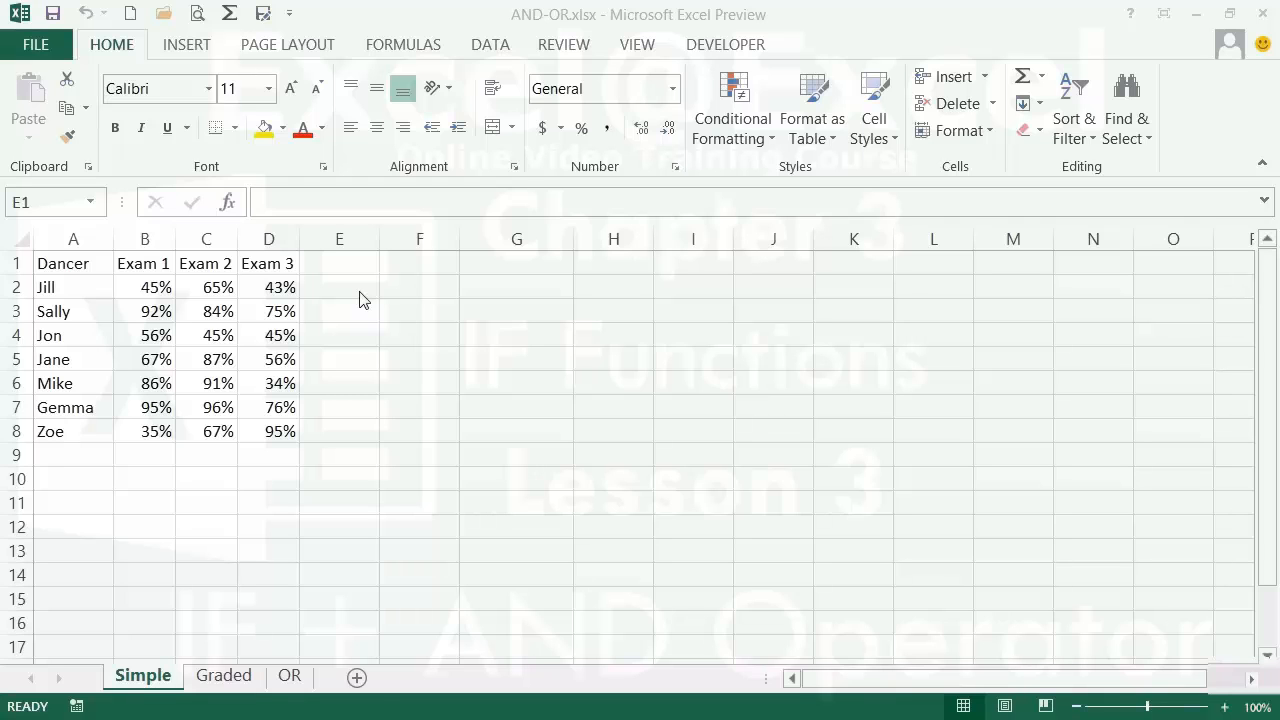
# - Enter the heading 'Score' in cell E1 beside the Exam 3 column
pyautogui.click(360, 265)
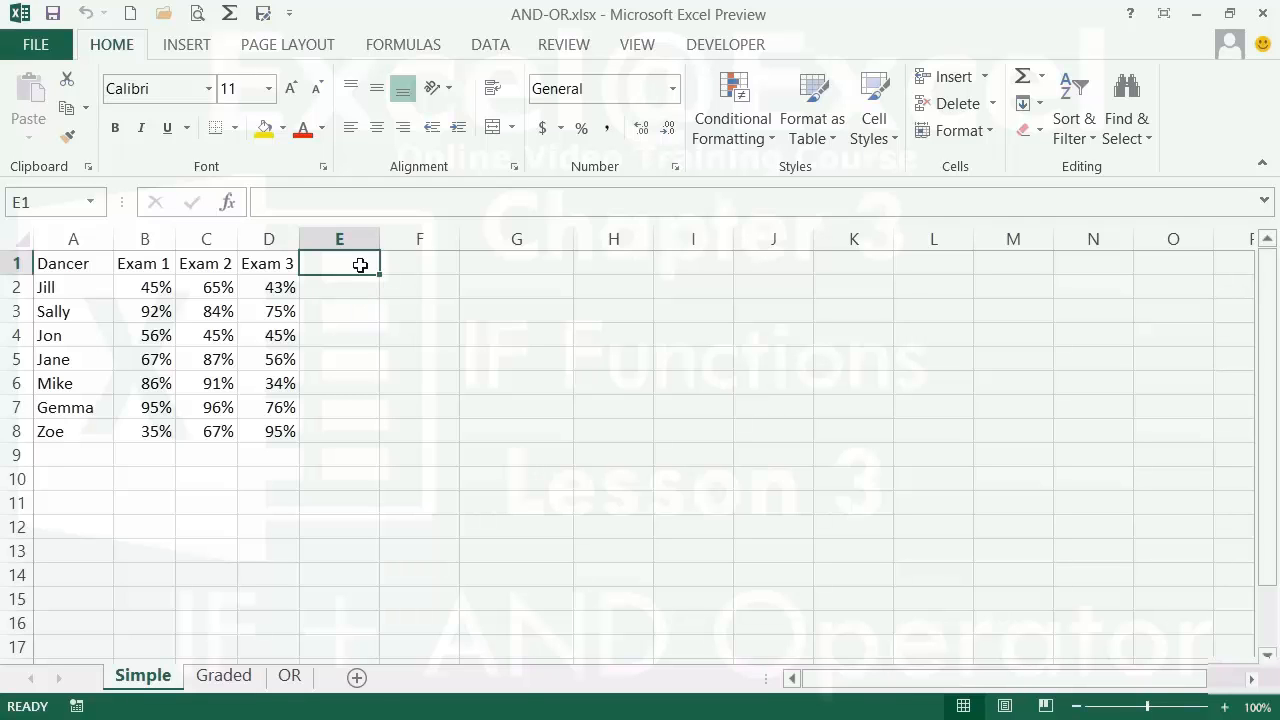
pyautogui.write('Score')
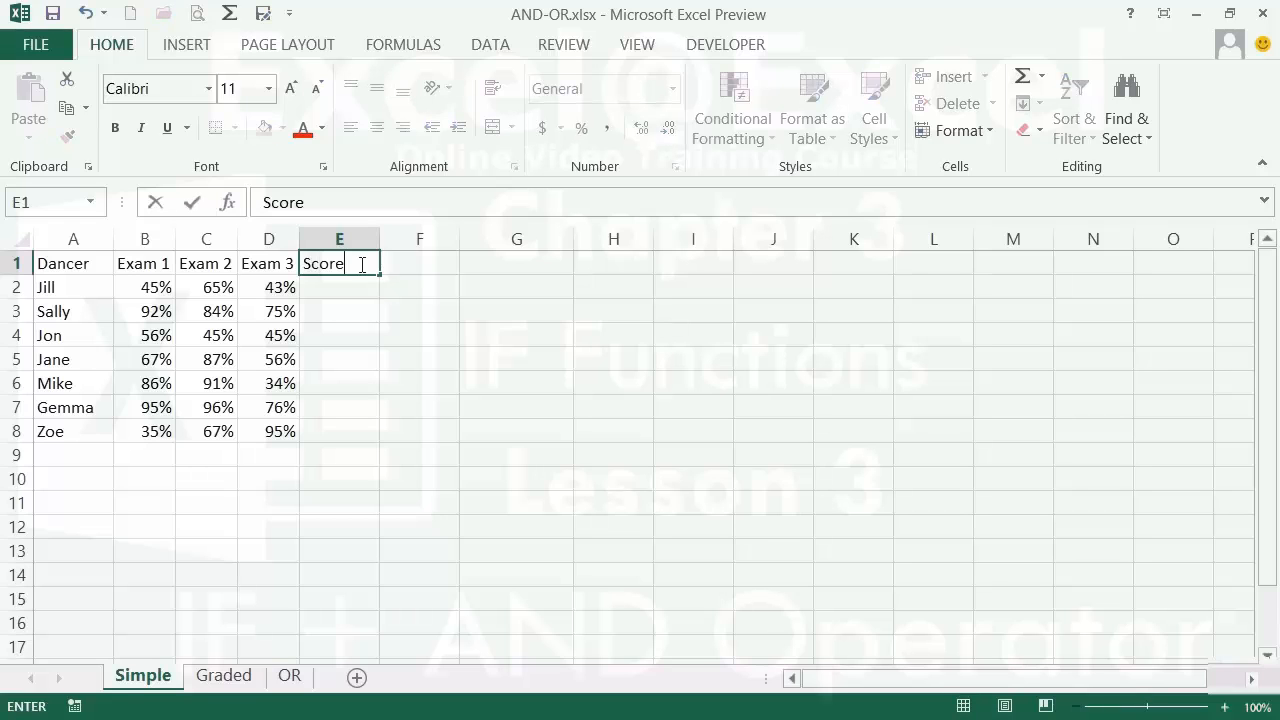
pyautogui.press('Return')
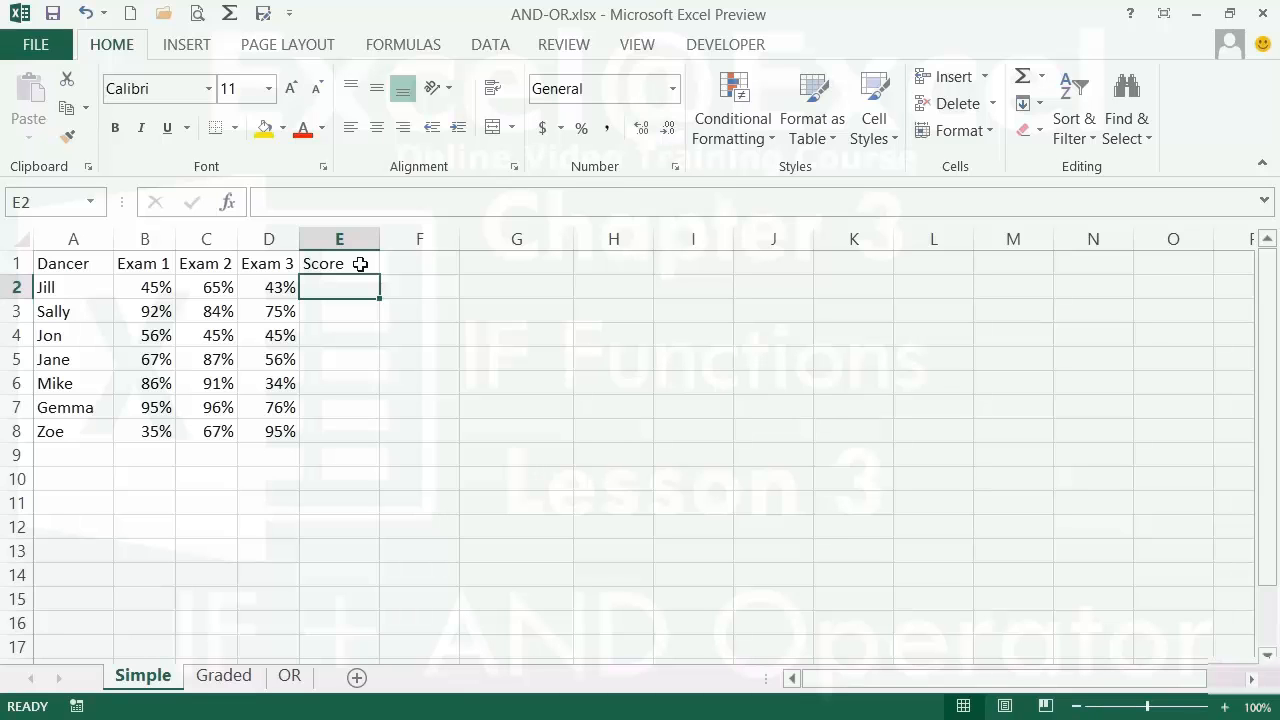
# - Begin E2's formula as =IF(AND(B2>=.55,C2>=.55,D2>=.55) to test all three exam scores
pyautogui.write('=')
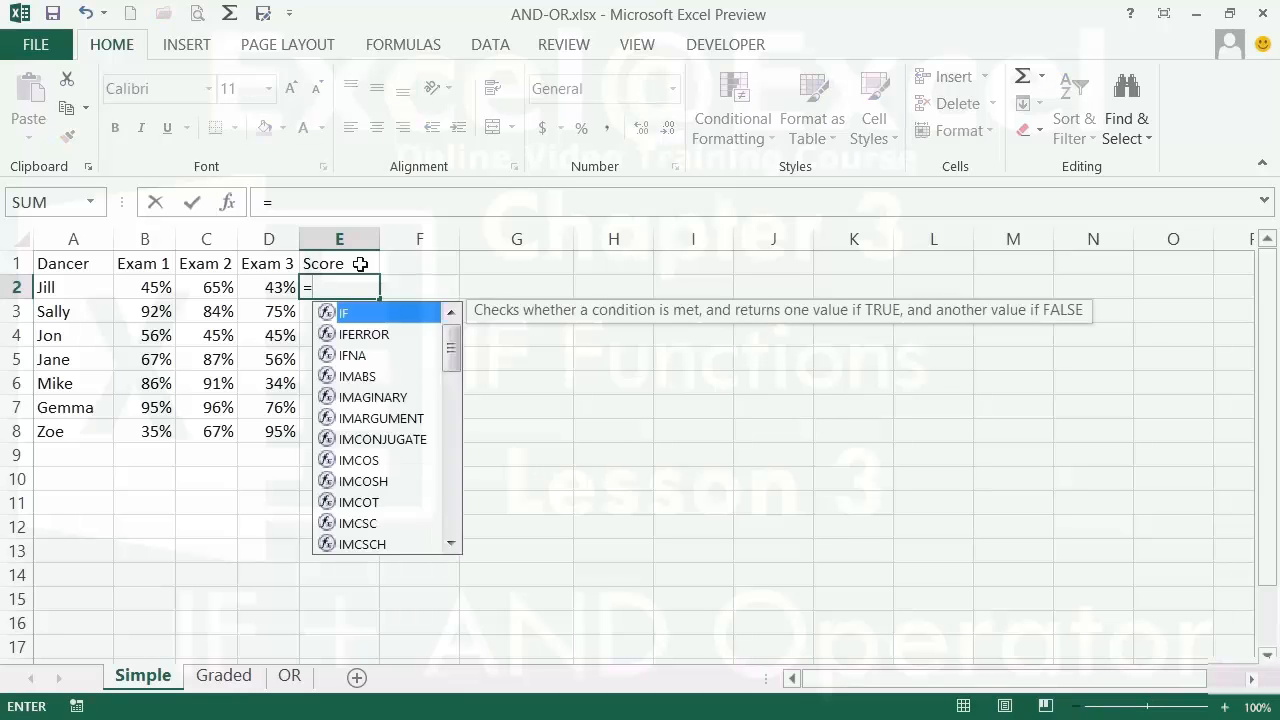
pyautogui.write('if(')
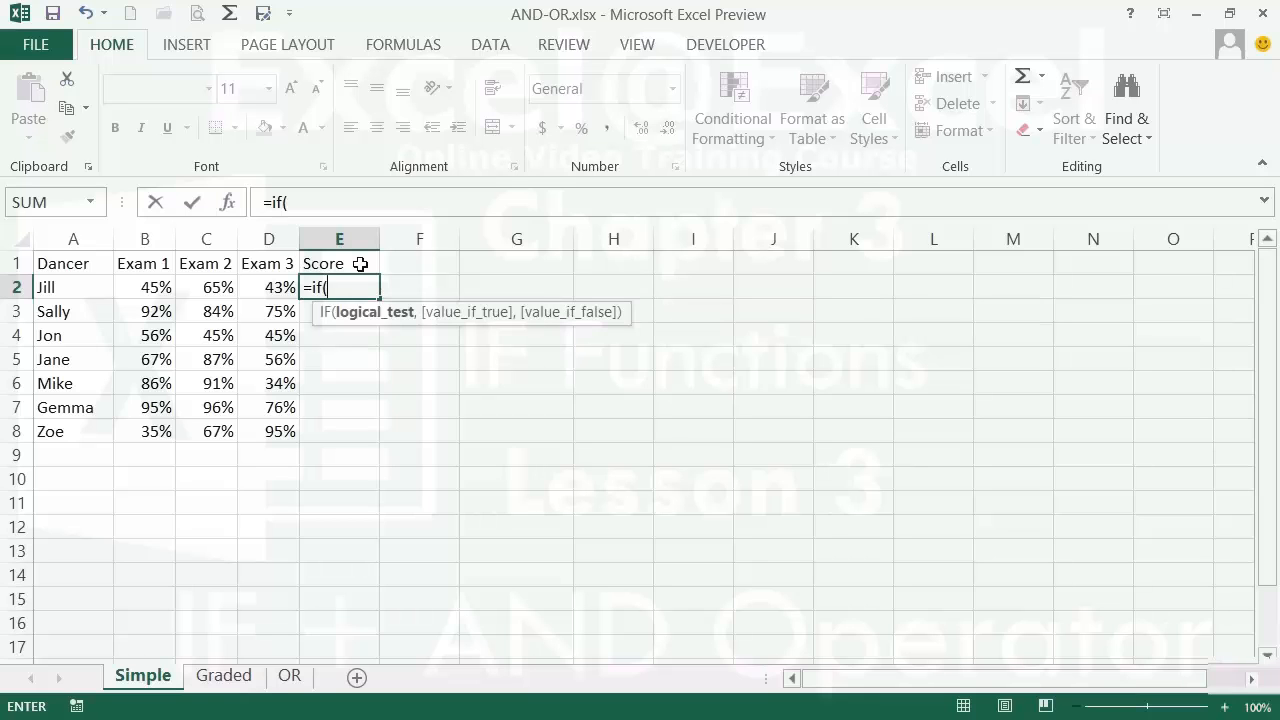
pyautogui.write('and')
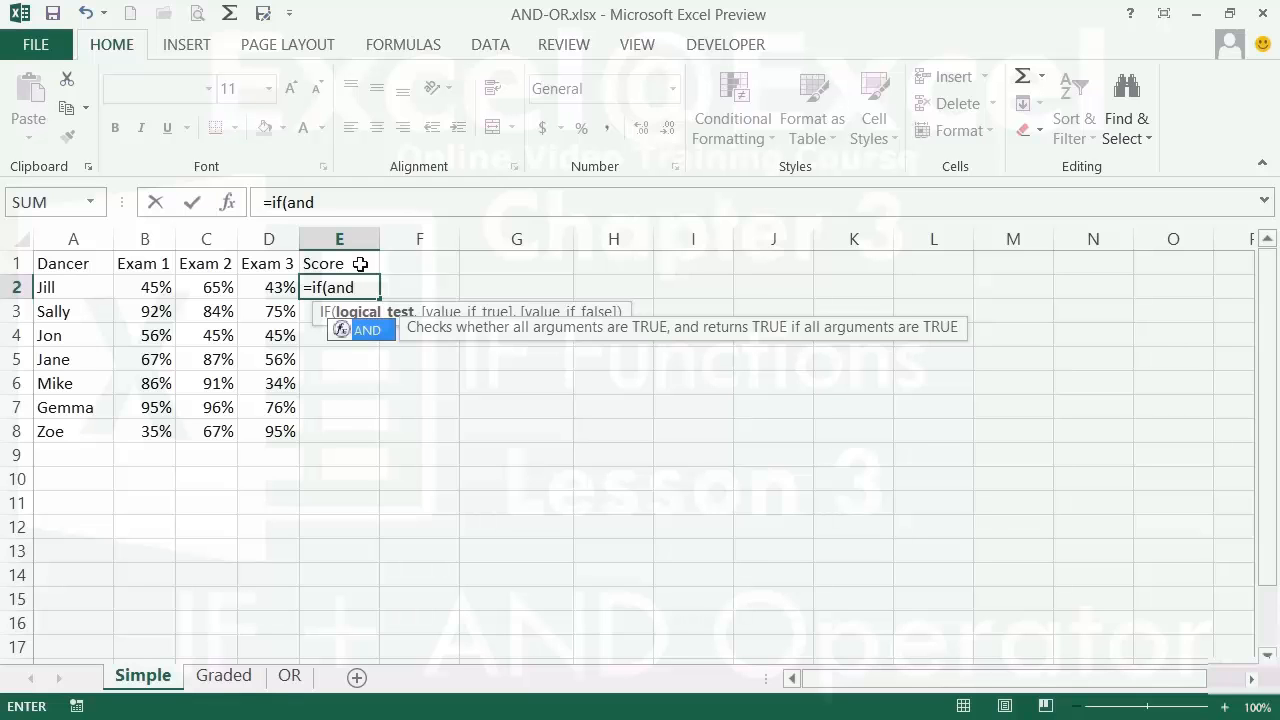
pyautogui.write('(')
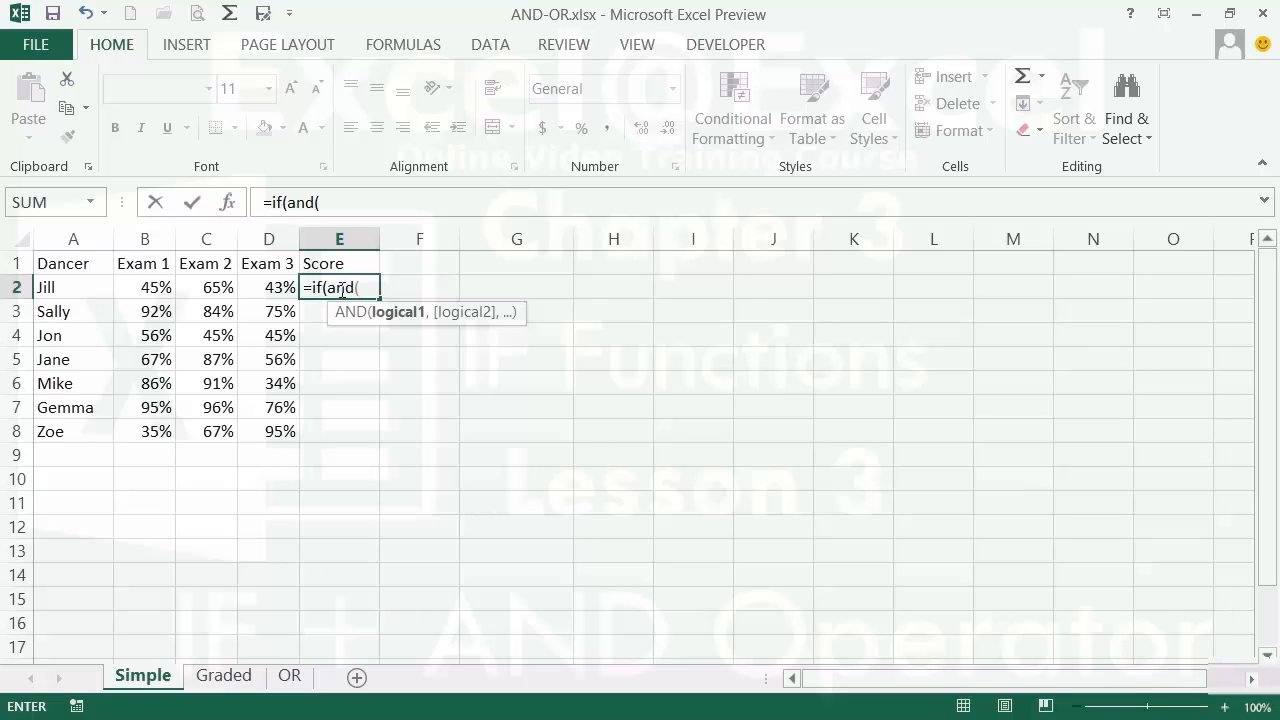
pyautogui.click(141, 288)
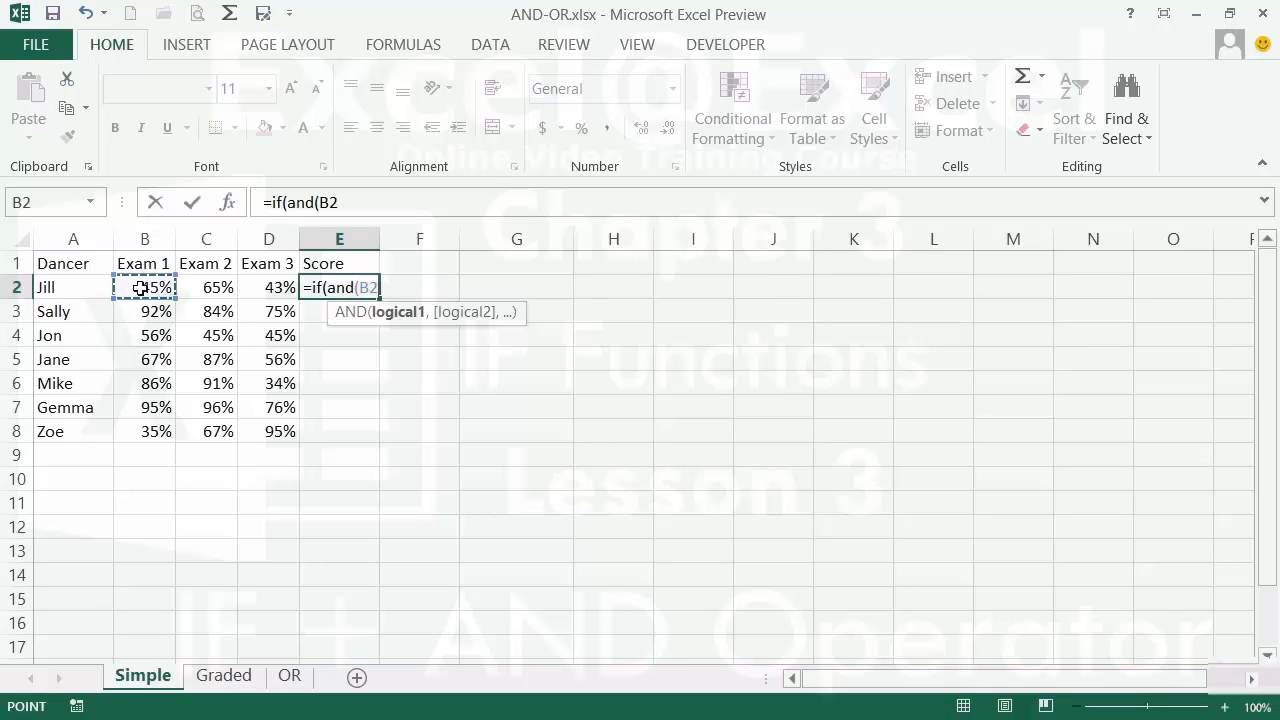
pyautogui.write('>=.55')
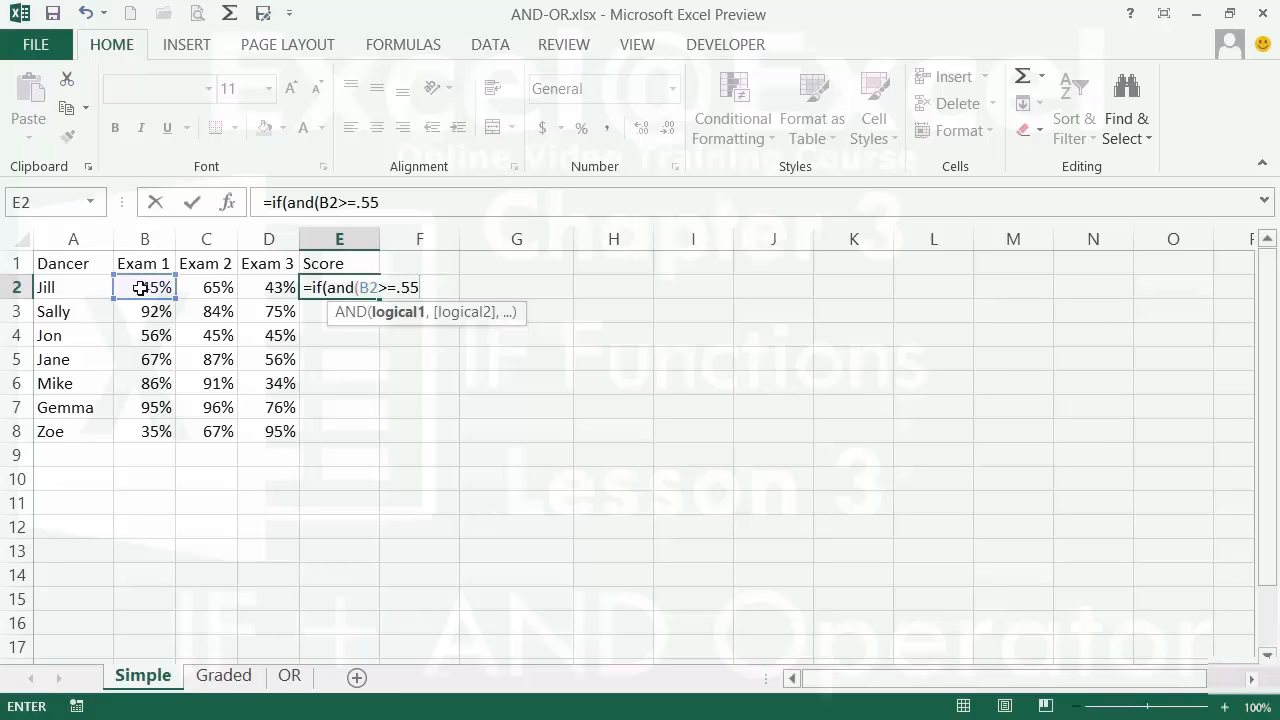
pyautogui.write(',')
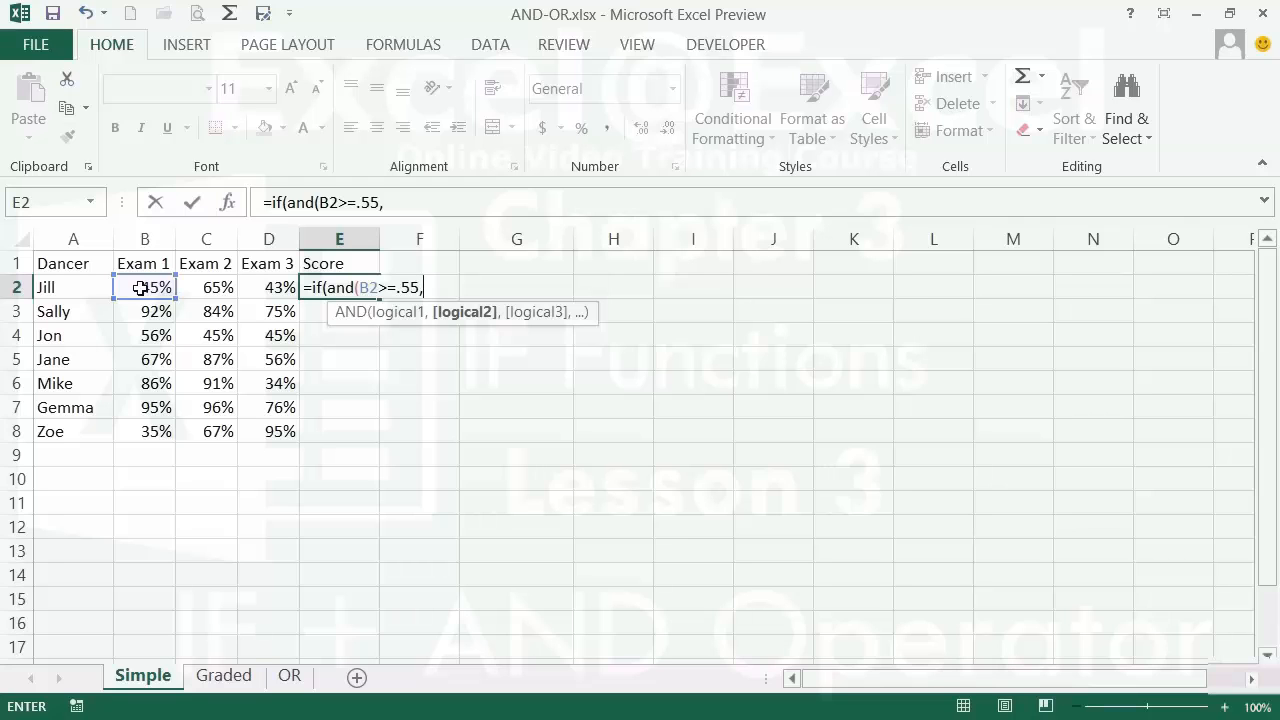
pyautogui.click(206, 287)
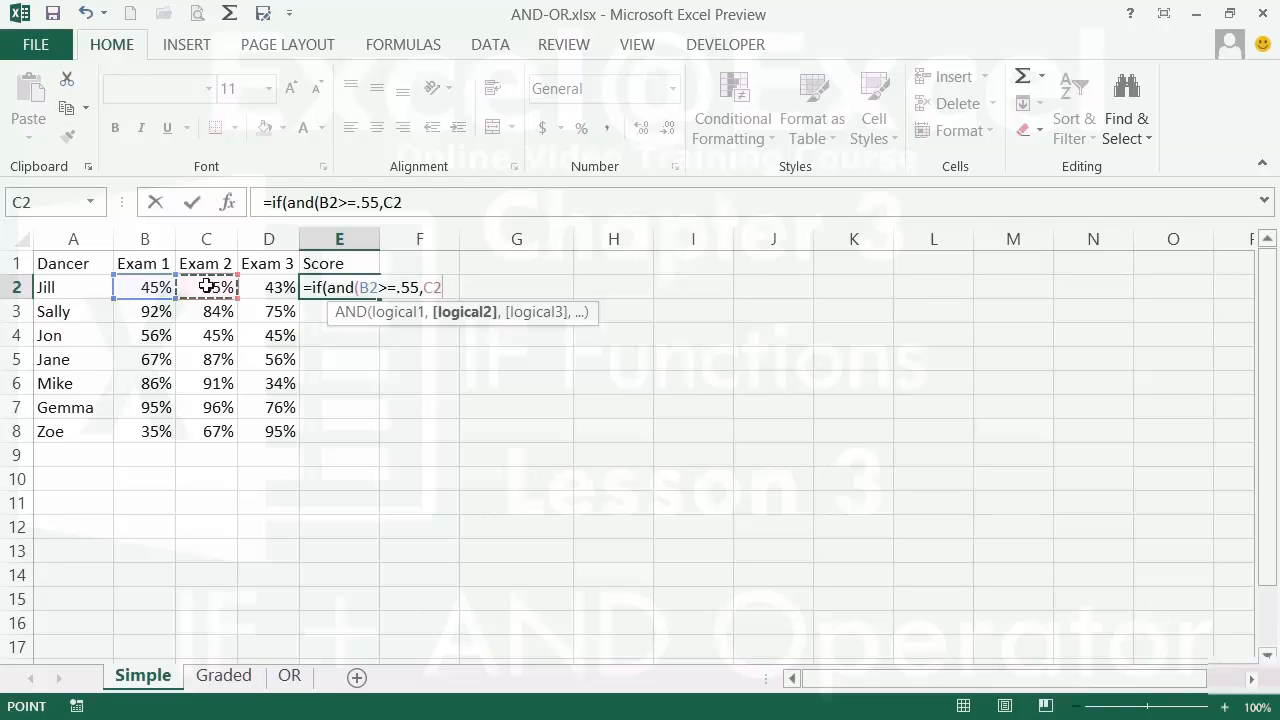
pyautogui.write('>=')
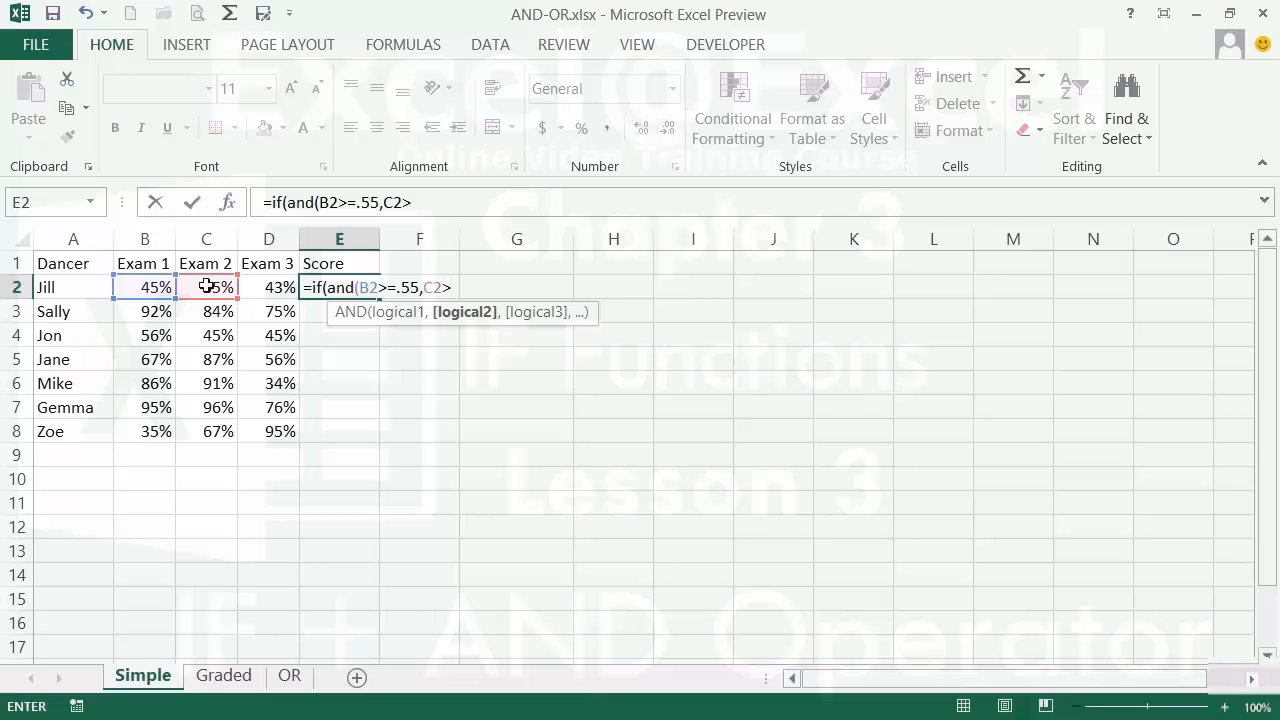
pyautogui.write('.55,')
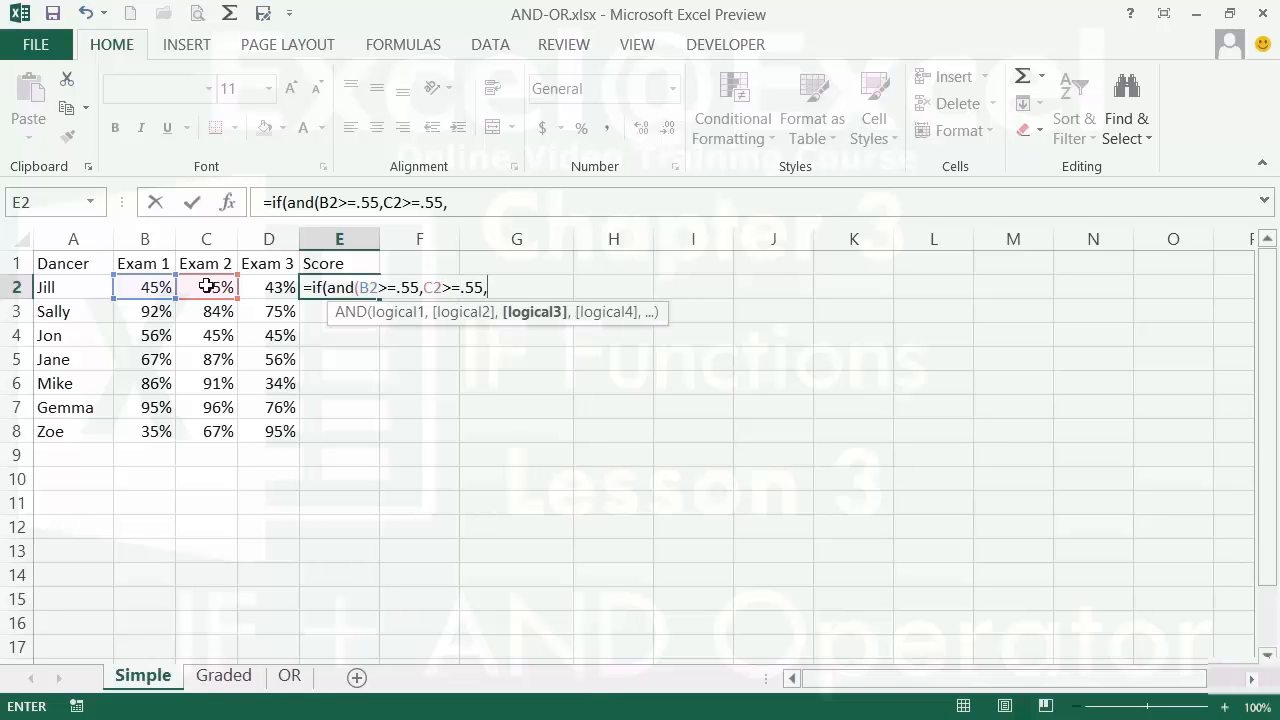
pyautogui.click(267, 290)
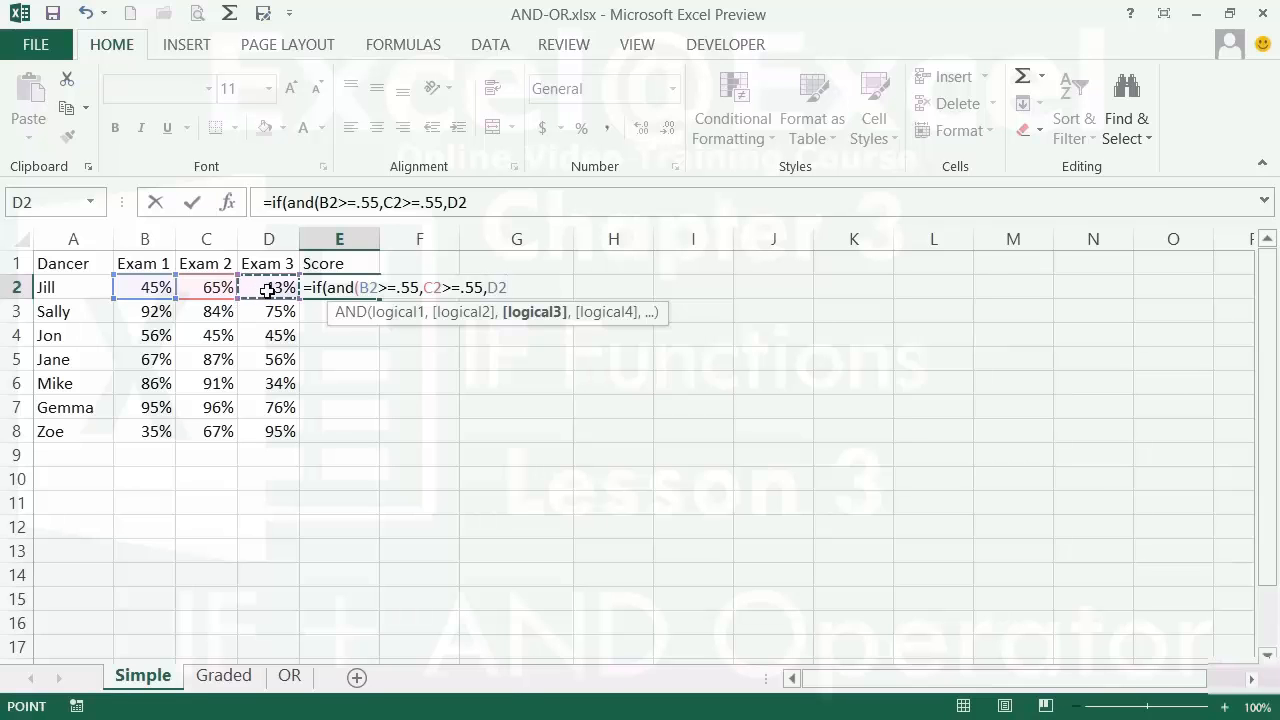
pyautogui.write('>=.55')
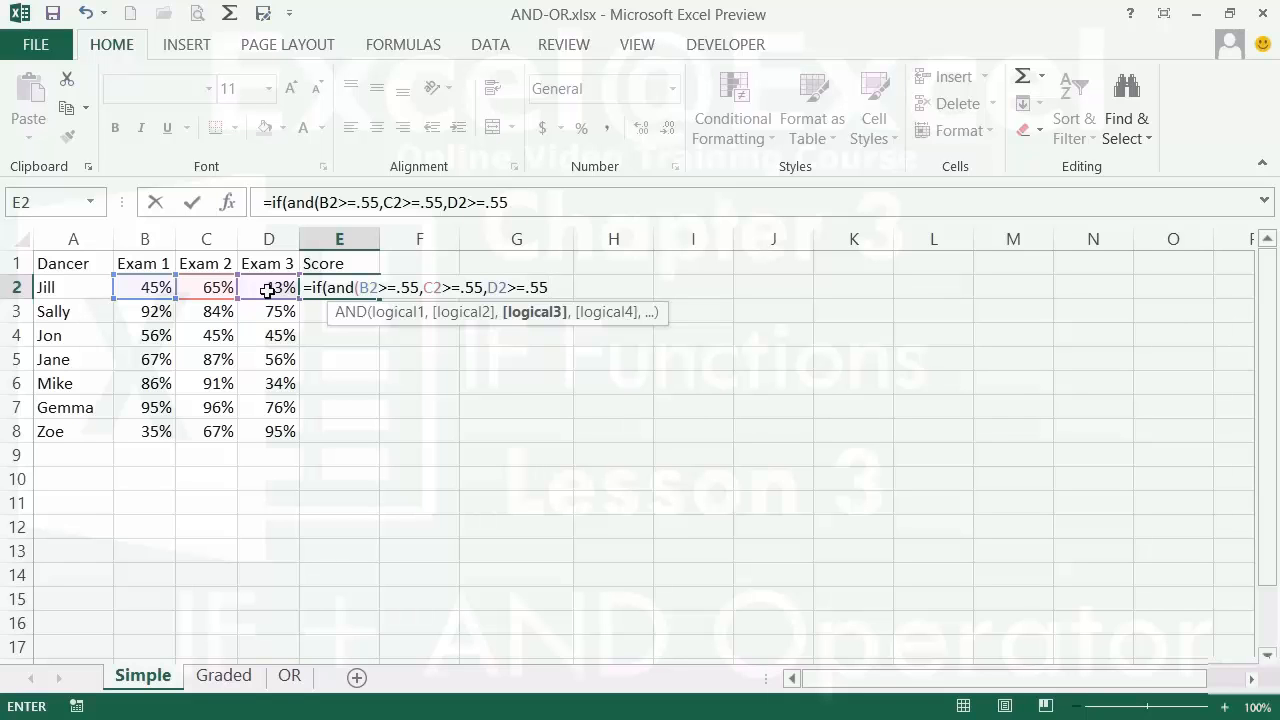
pyautogui.write(')')
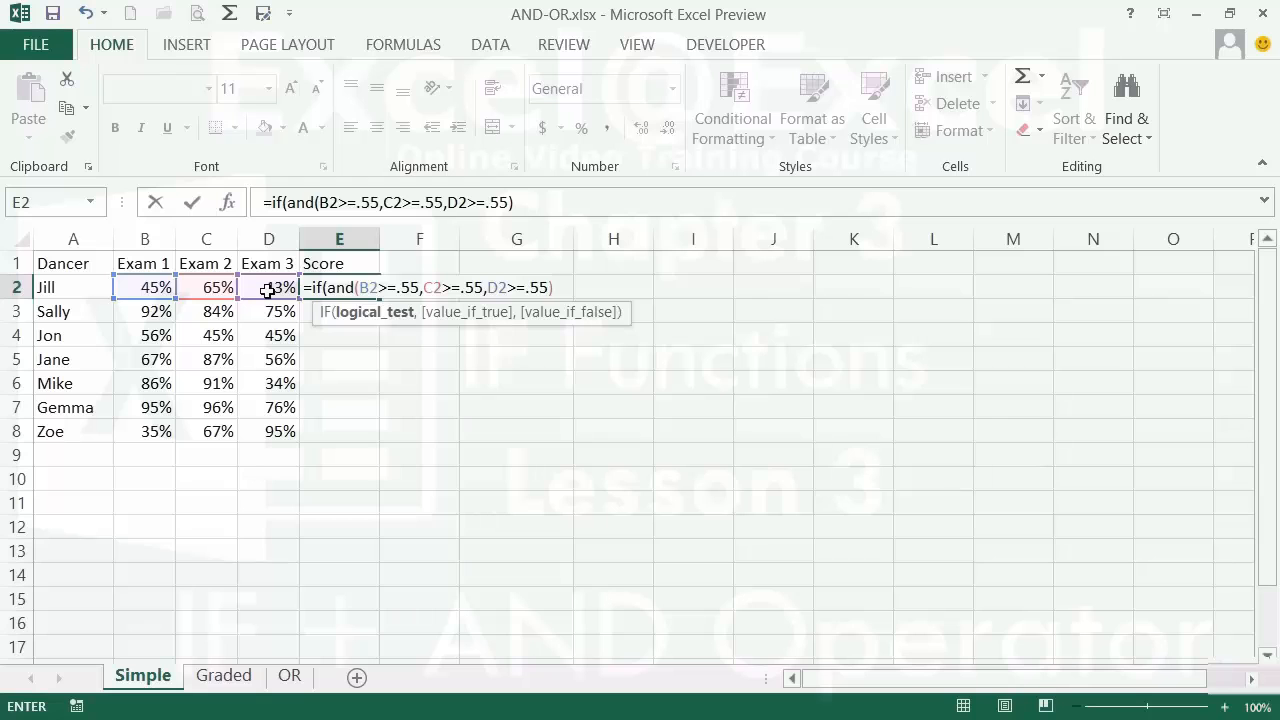
# - Complete the IF with "PASS" and "FAIL" results and enter it, so E2 shows FAIL
pyautogui.write(',')
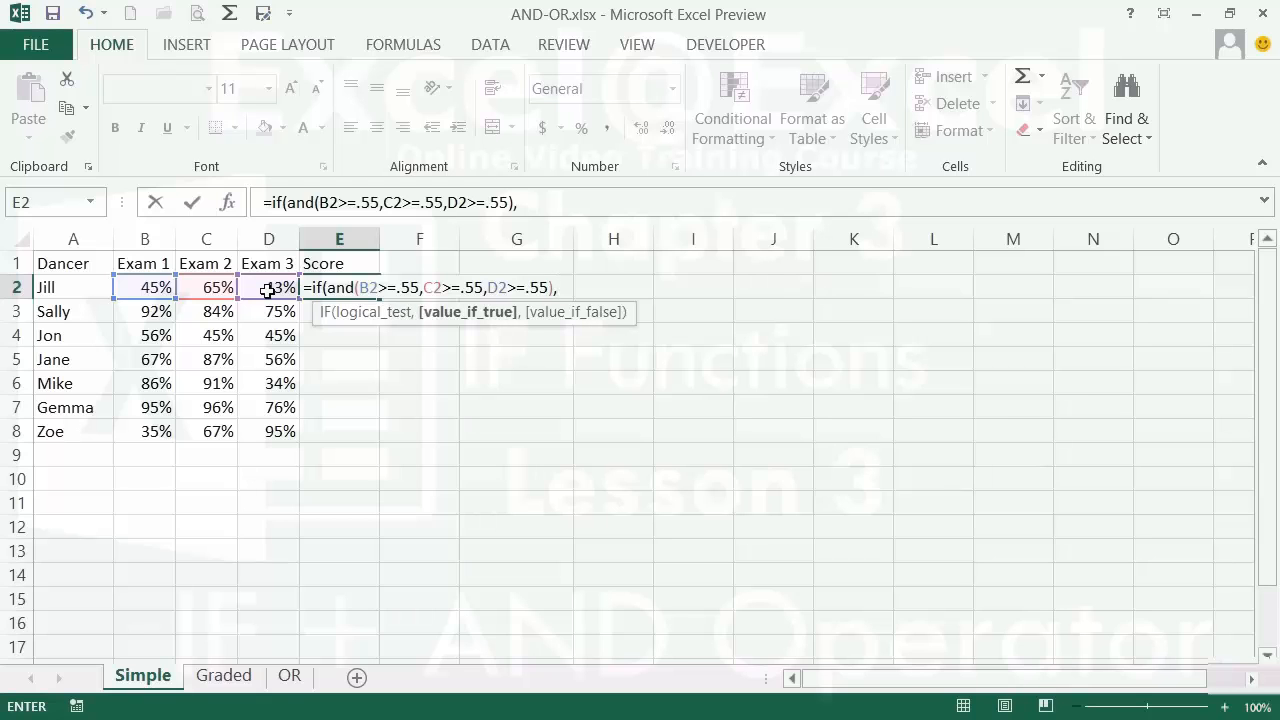
pyautogui.write('"PASS",')
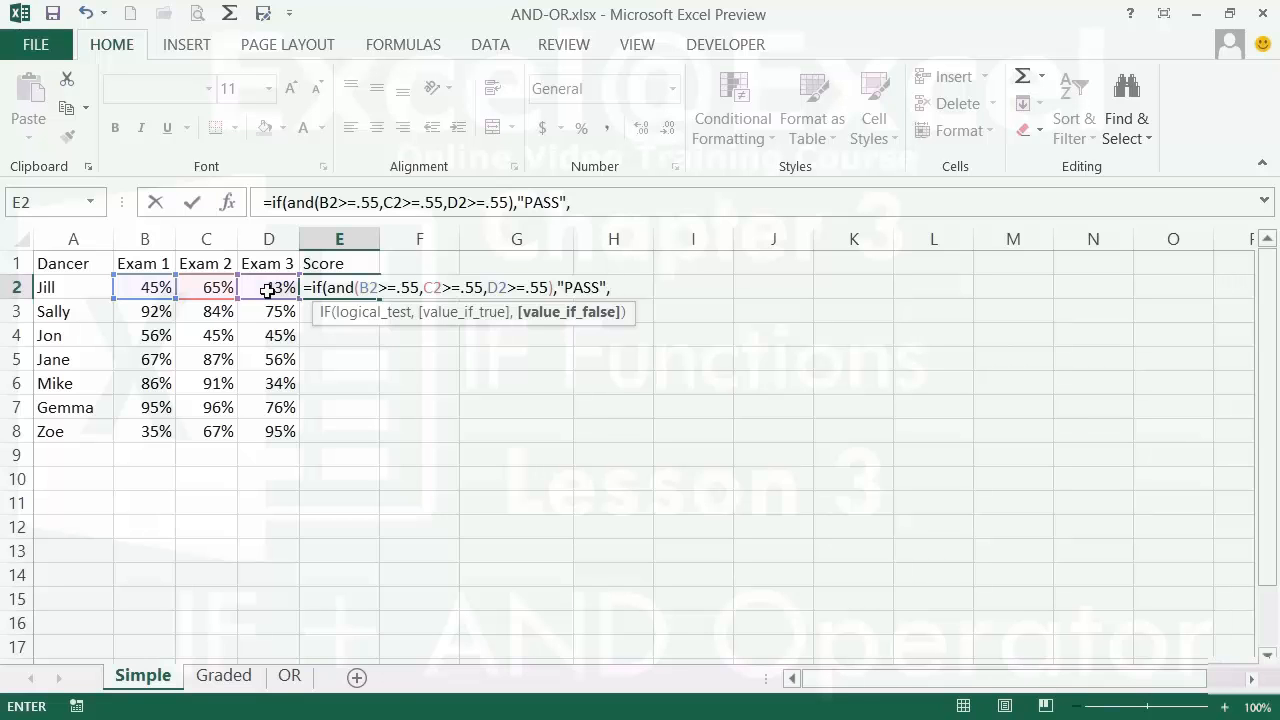
pyautogui.write('"FAIL")')
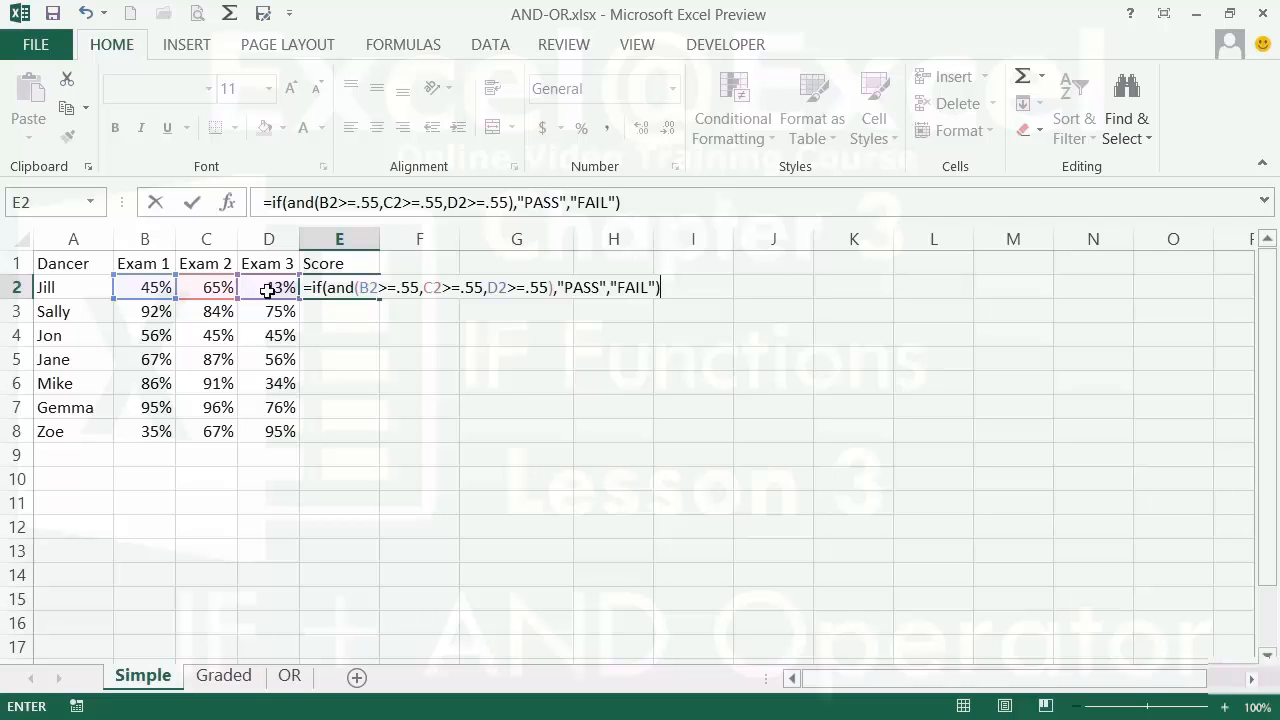
pyautogui.press('Return')
pyautogui.press('Up')
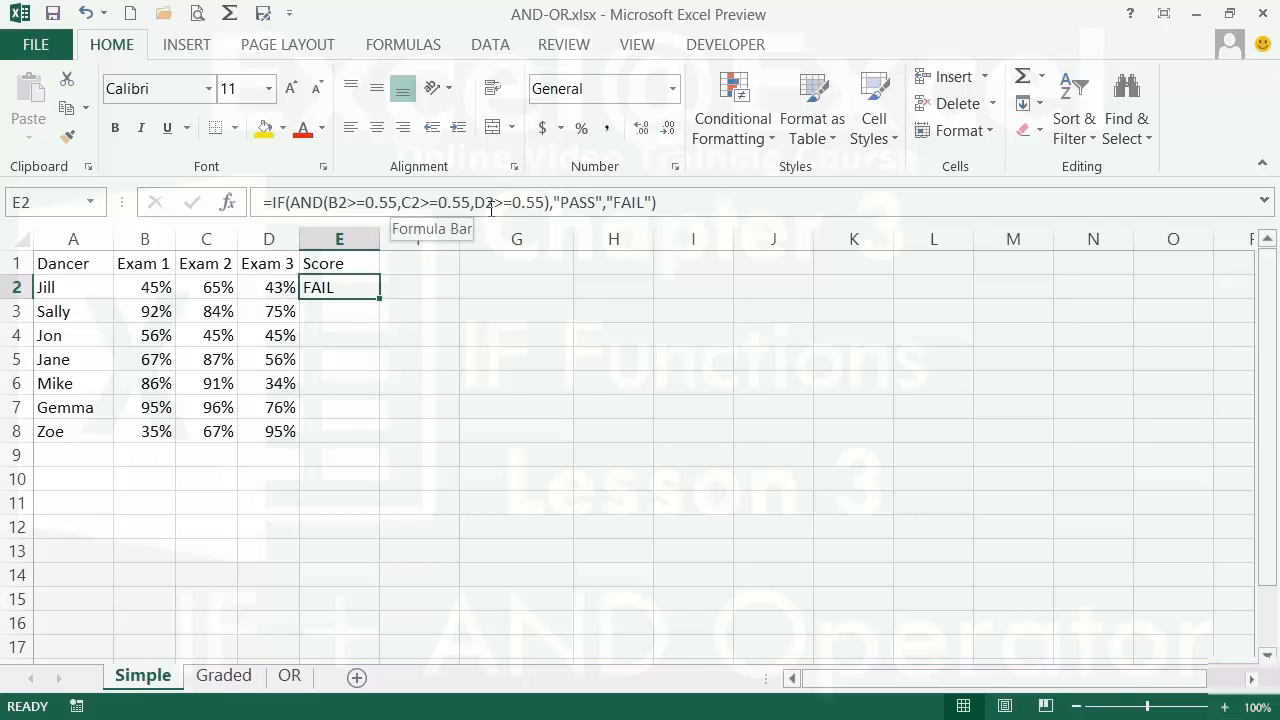
# - Fill E2's PASS/FAIL formula down to E8 and check each copied formula in E3–E8
pyautogui.doubleClick(383, 301)
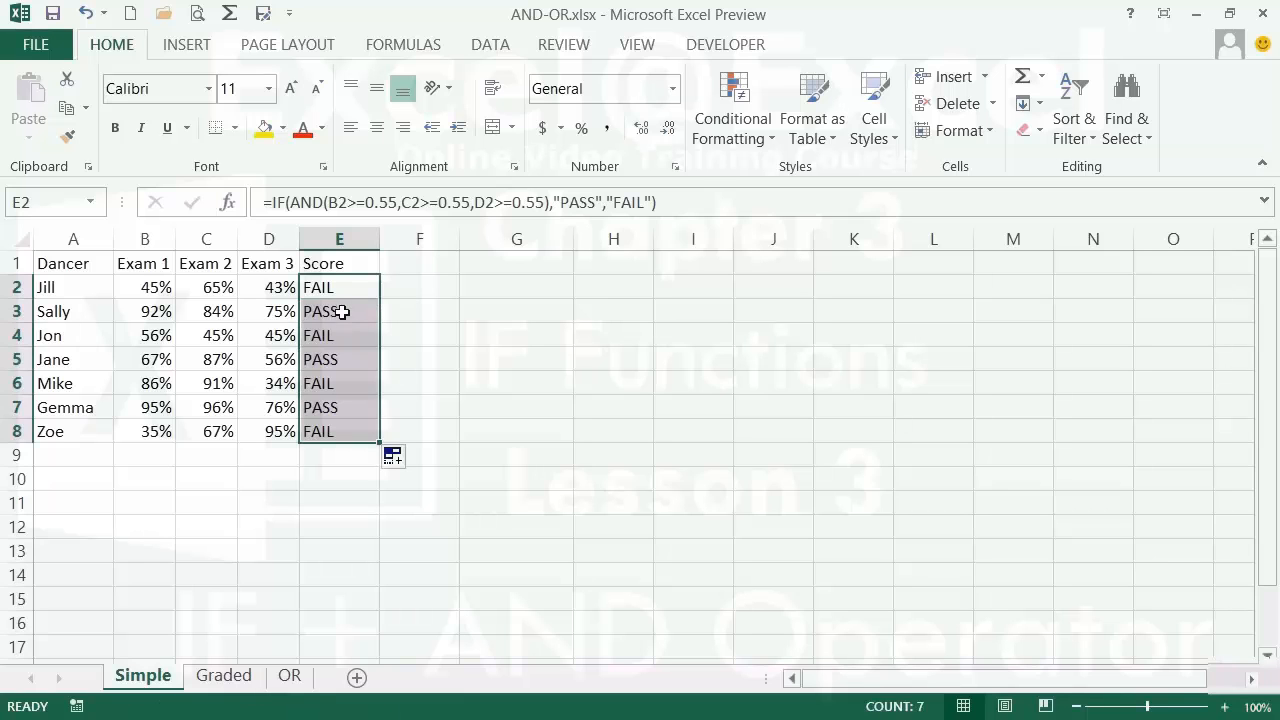
pyautogui.click(338, 311)
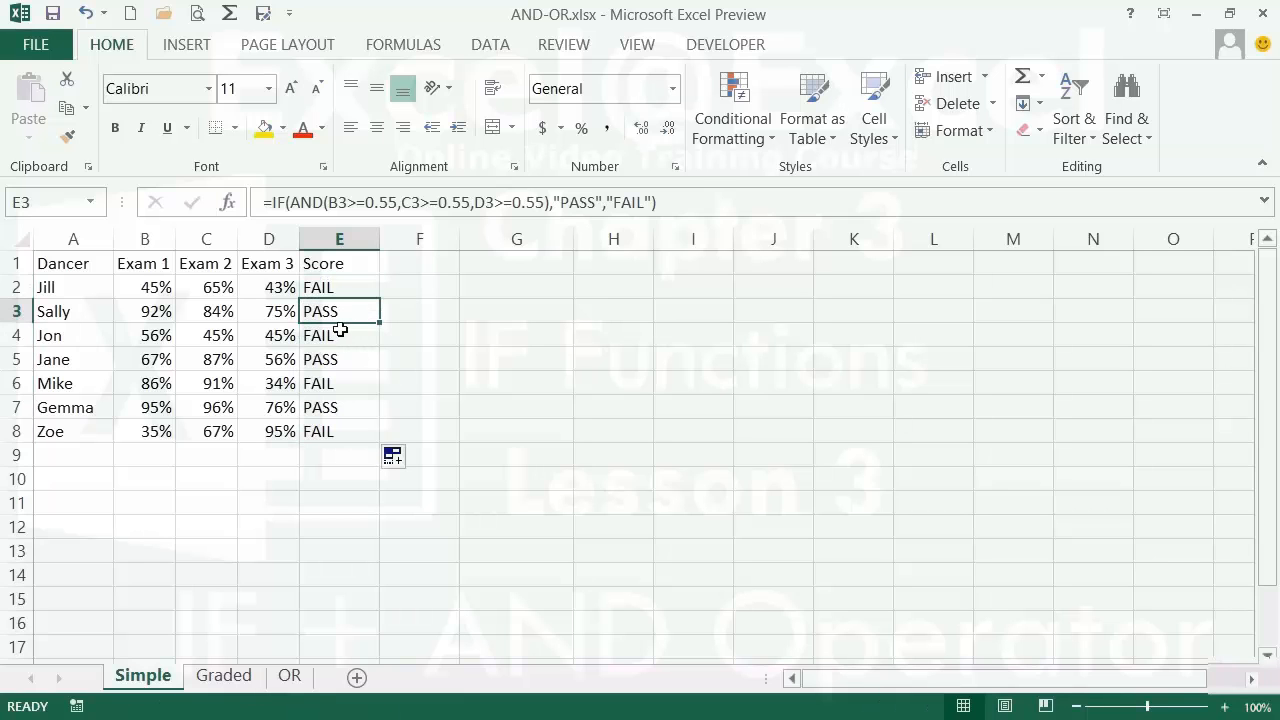
pyautogui.click(338, 331)
pyautogui.click(342, 359)
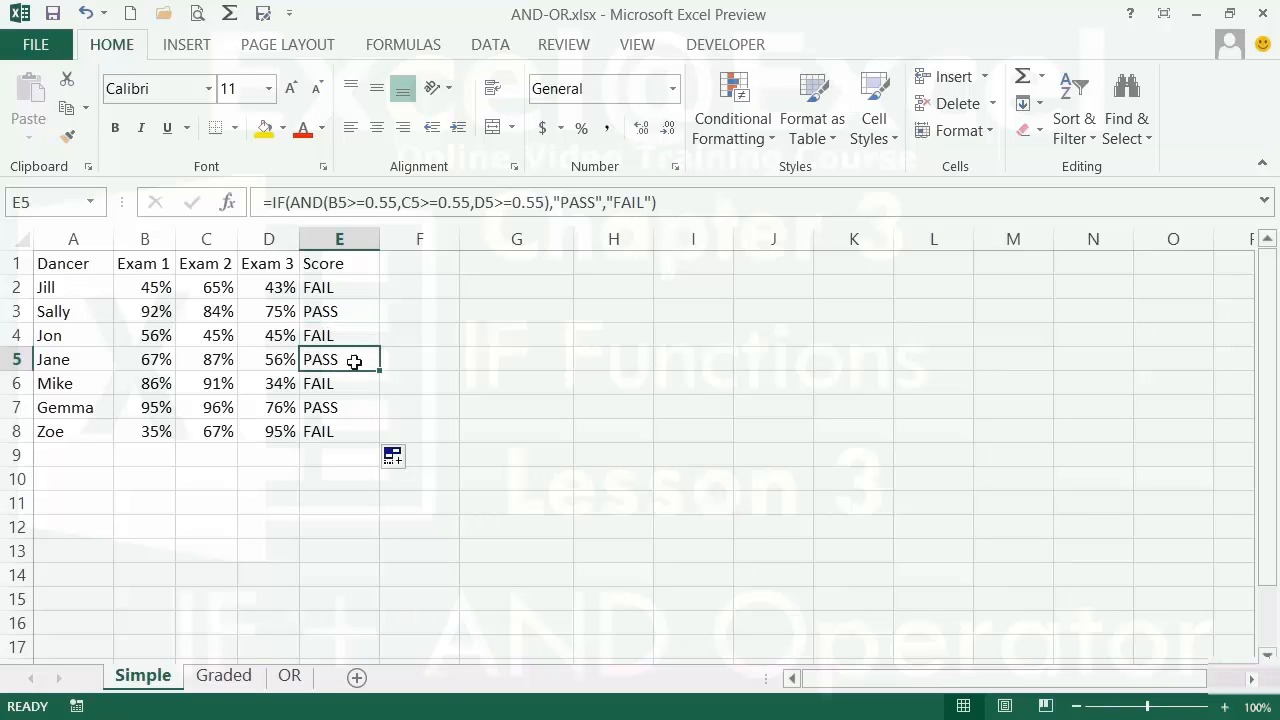
pyautogui.click(358, 386)
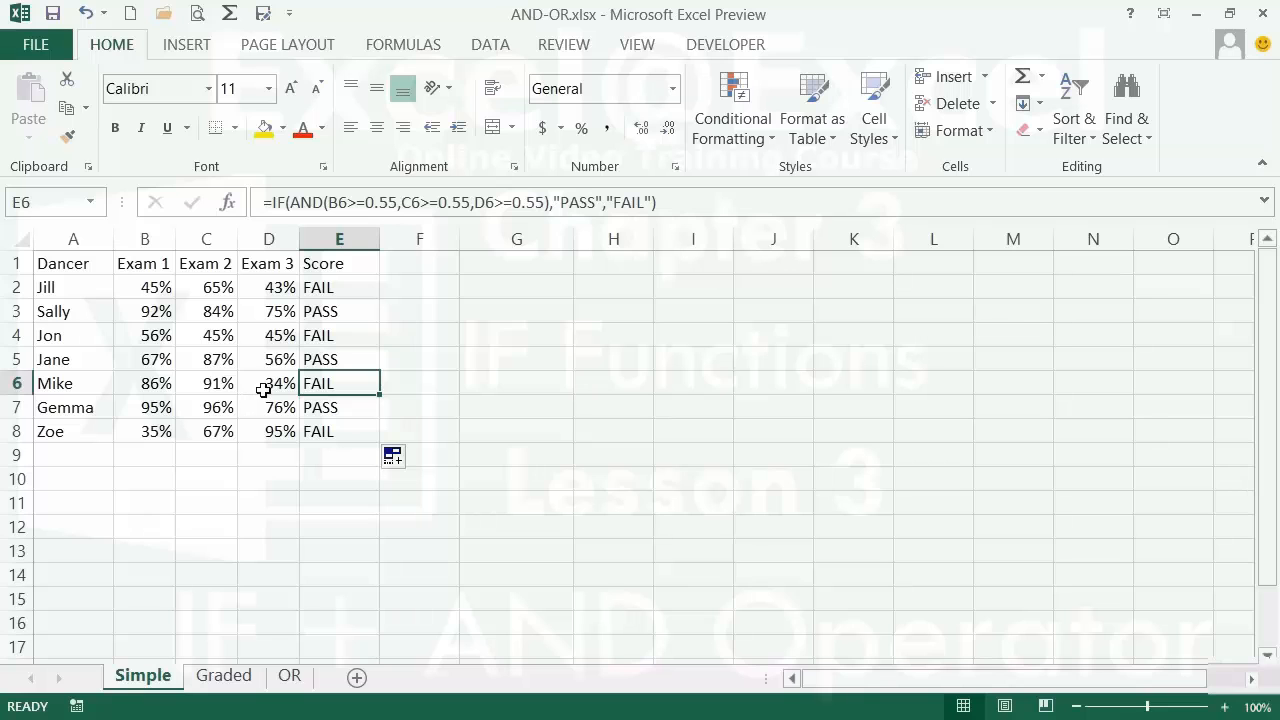
pyautogui.click(360, 408)
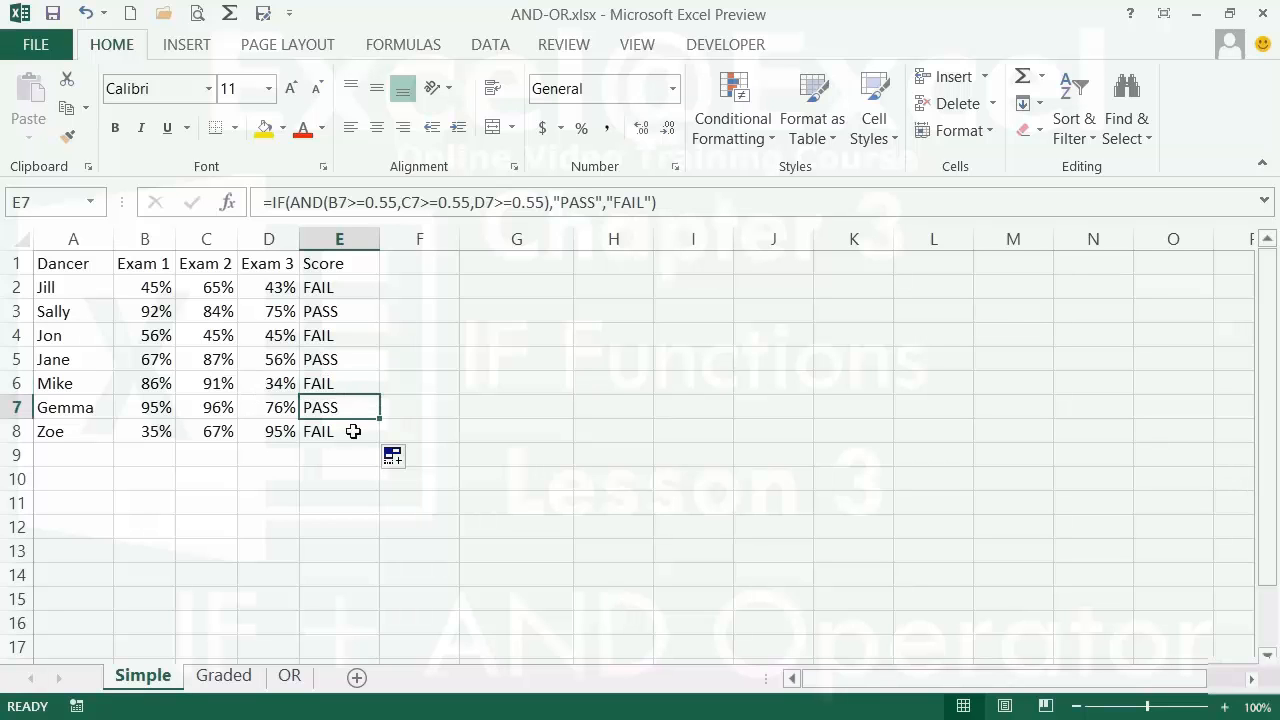
pyautogui.click(352, 432)
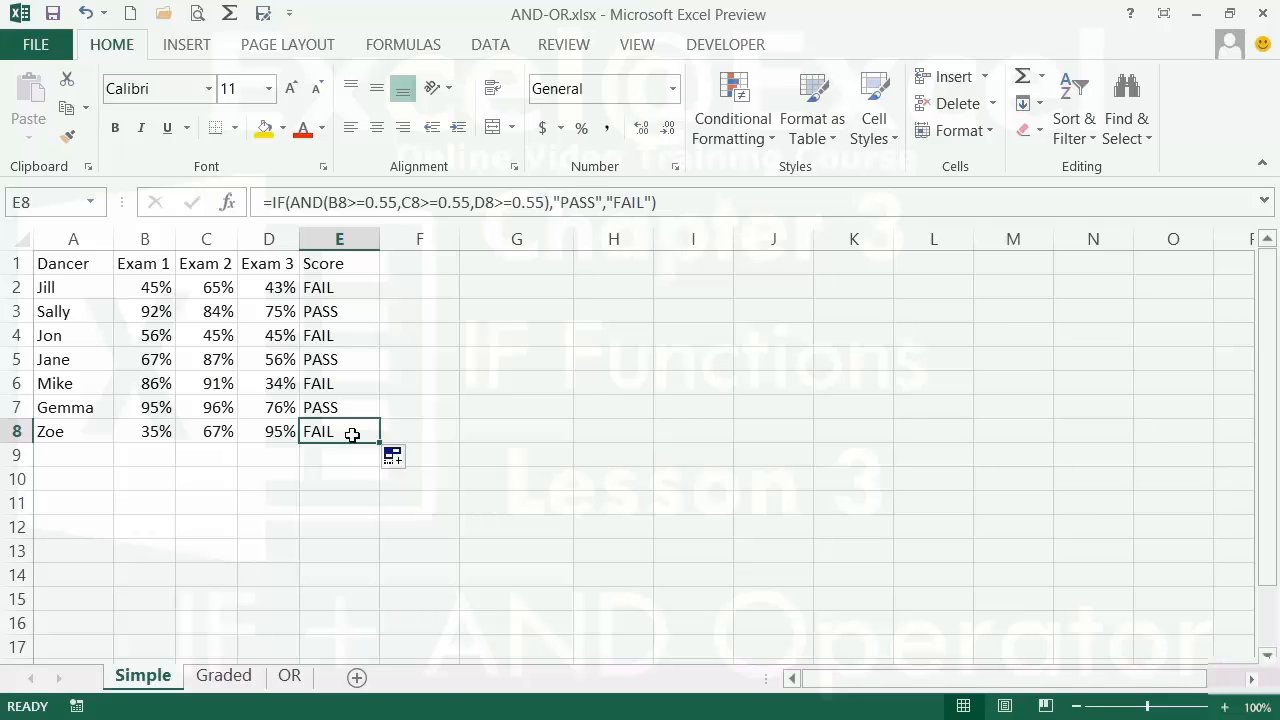
# - Switch to the Graded sheet, review row 3's exam scores, and select E2 for Jill's grade
pyautogui.click(226, 681)
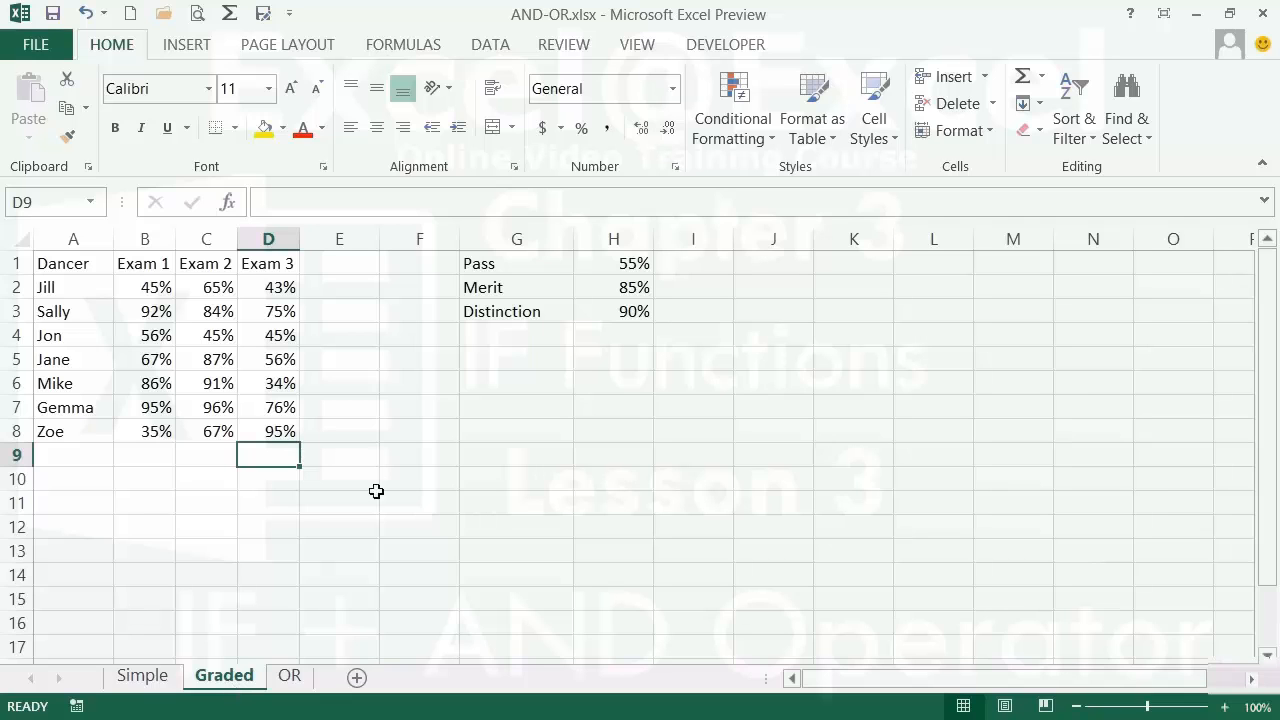
pyautogui.click(339, 286)
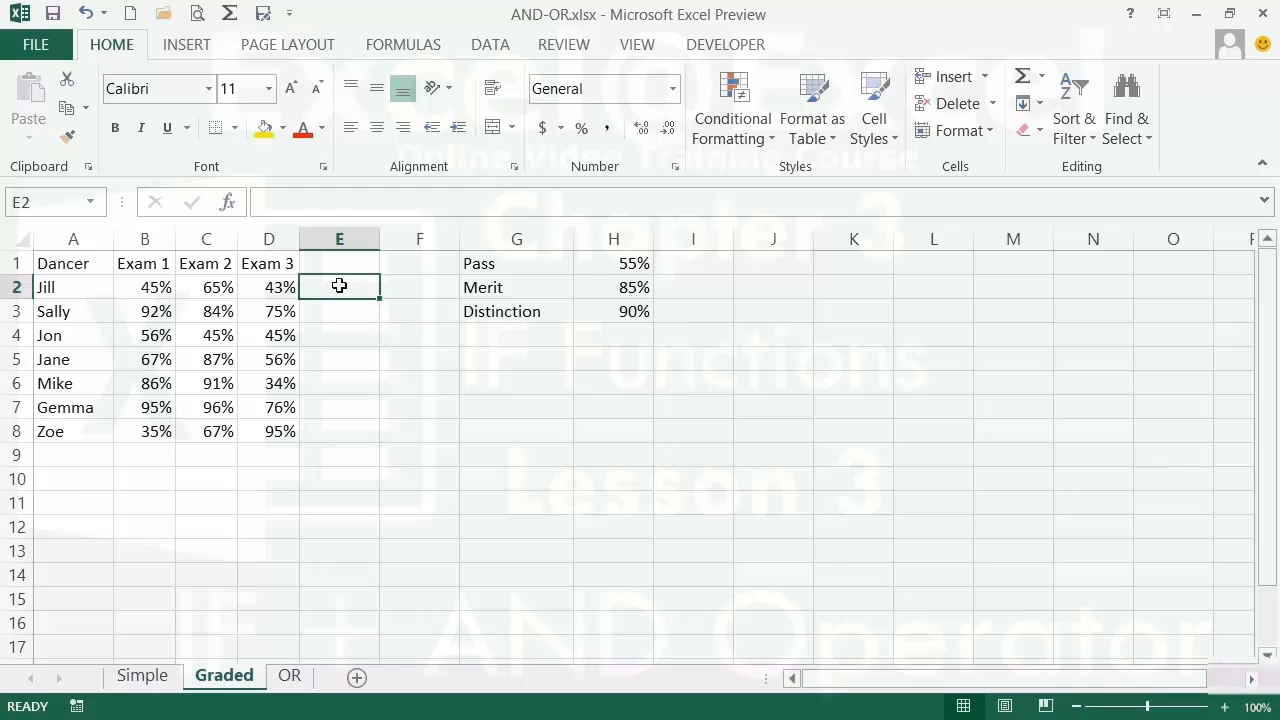
pyautogui.click(162, 313)
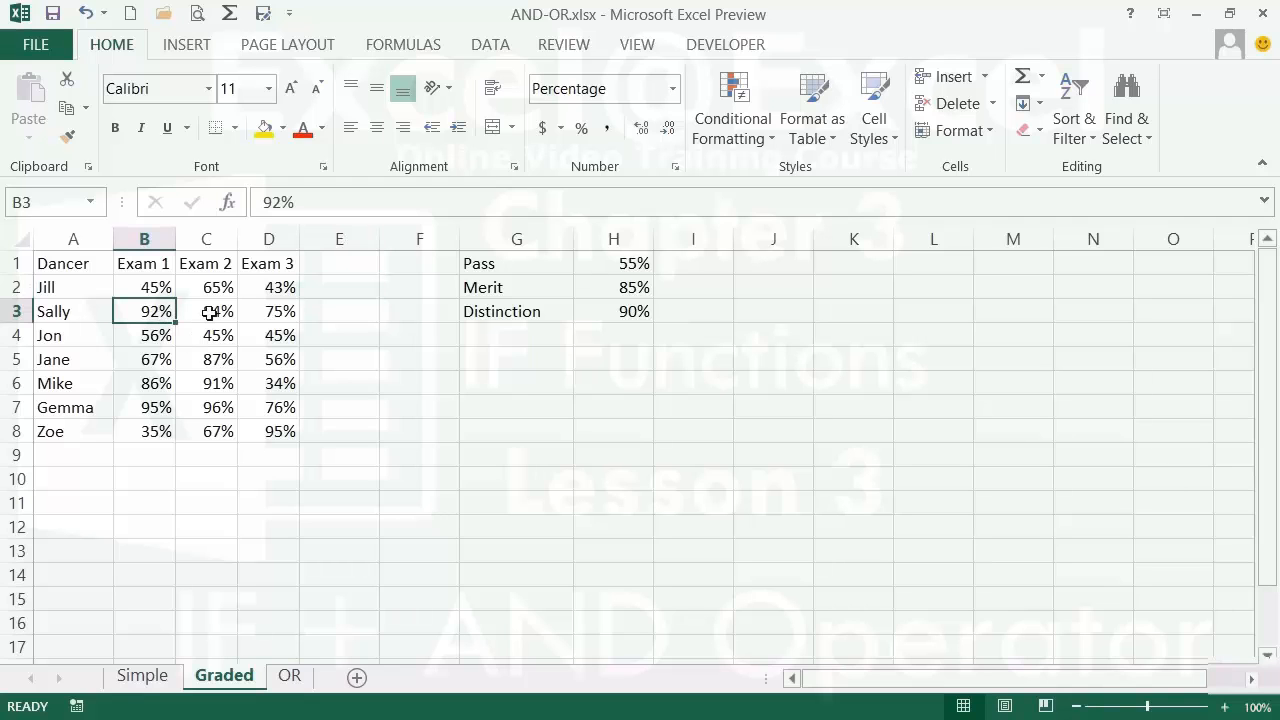
pyautogui.click(208, 313)
pyautogui.click(265, 312)
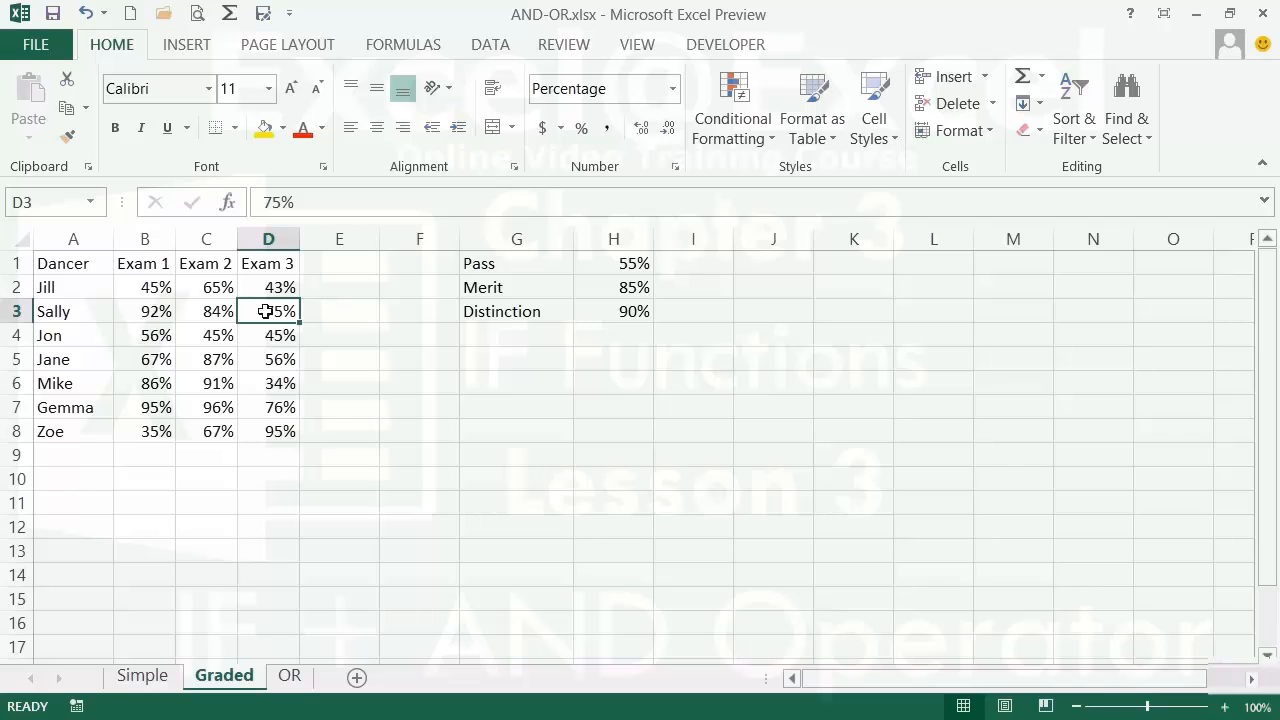
pyautogui.click(348, 288)
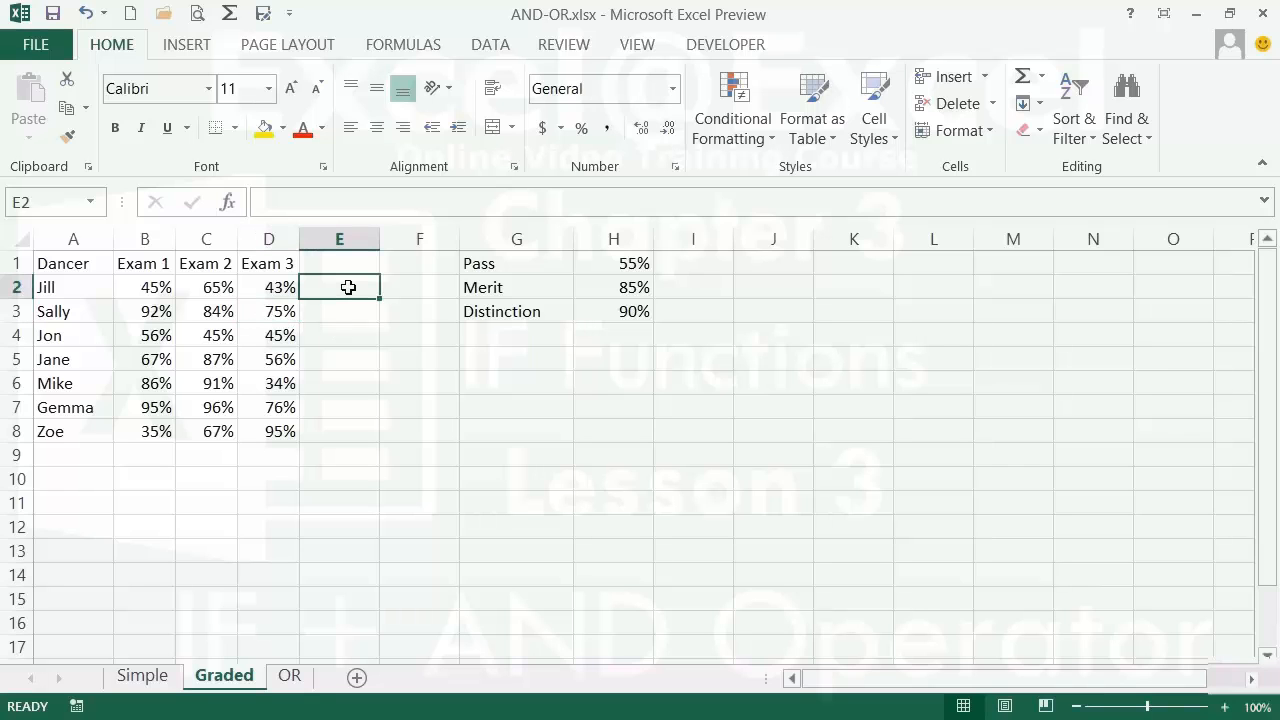
# - Start E2 with =IF(AND(B2>=H1,C2>=H1,D2>=H1), testing all exams against the Pass threshold
pyautogui.write('=if')
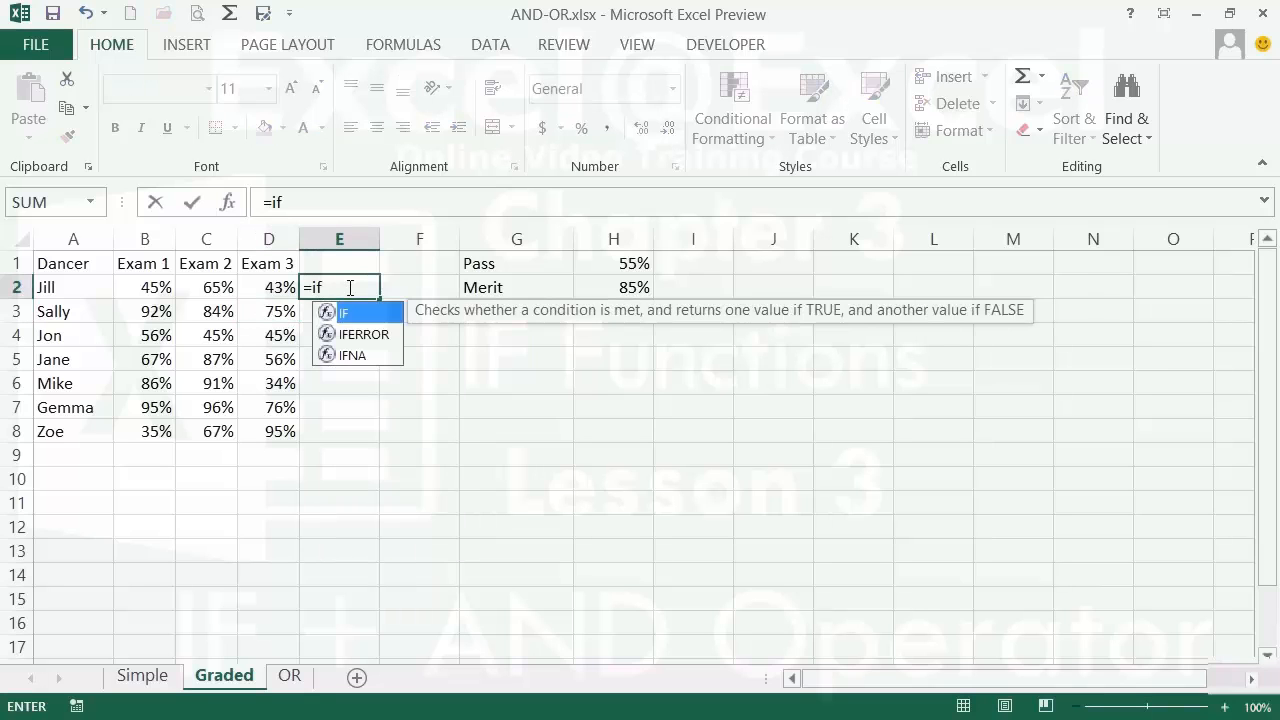
pyautogui.write('(and(')
pyautogui.click(160, 287)
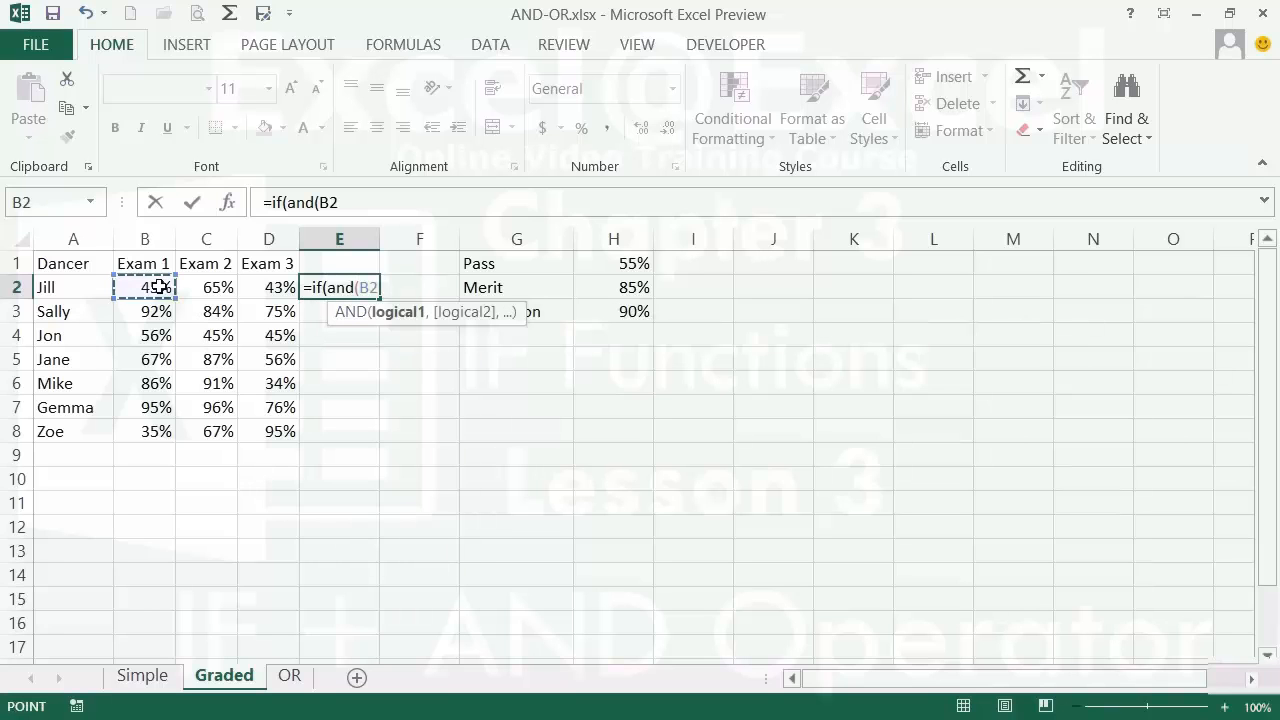
pyautogui.write('>=')
pyautogui.click(622, 265)
pyautogui.write(',')
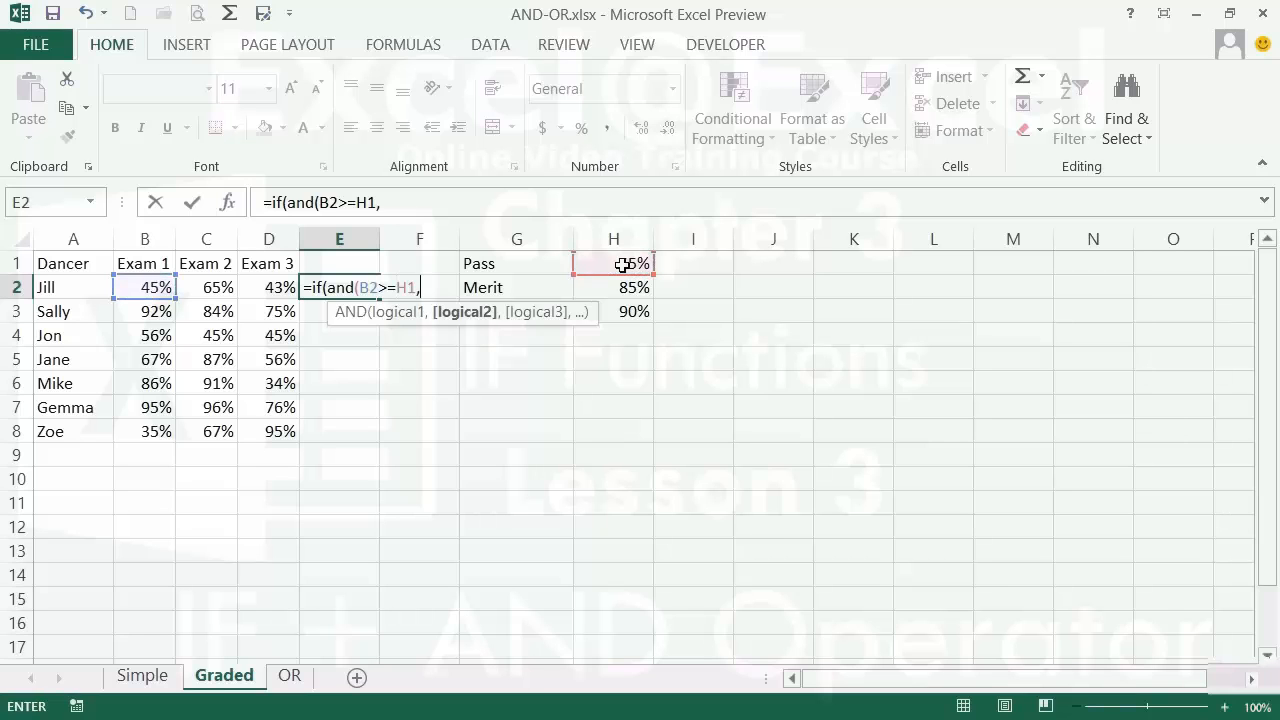
pyautogui.click(220, 288)
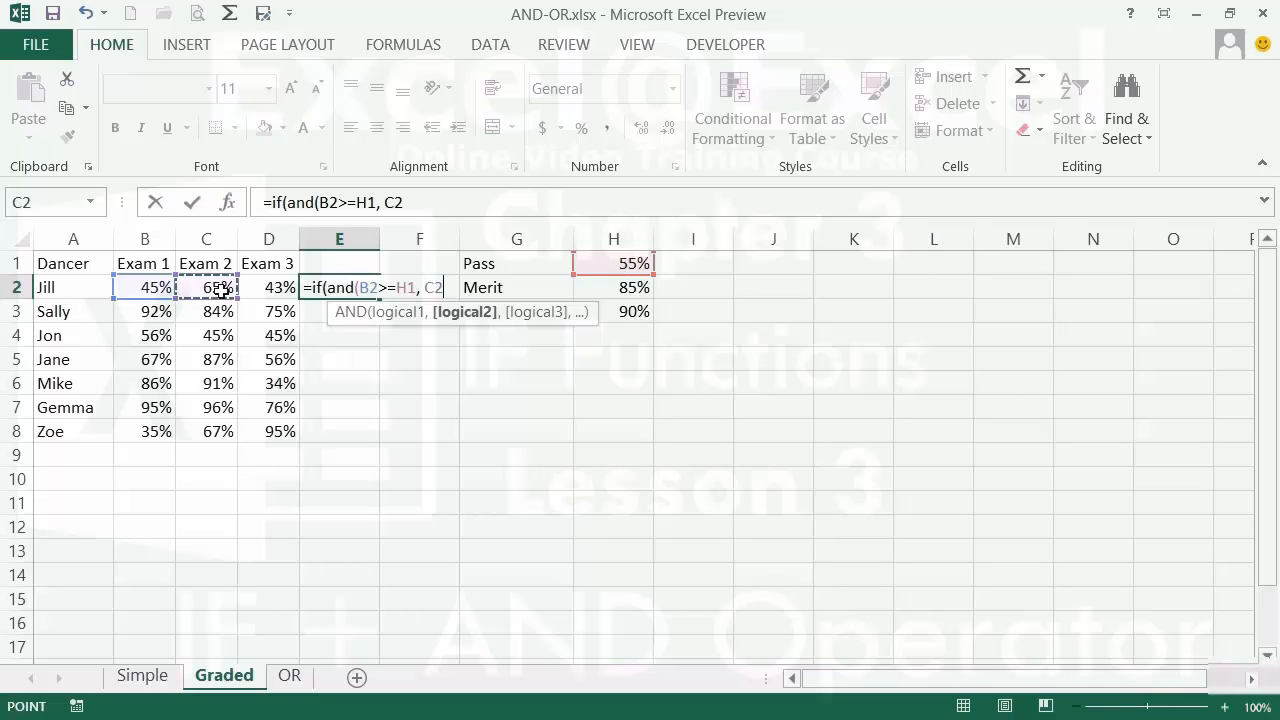
pyautogui.write('>=')
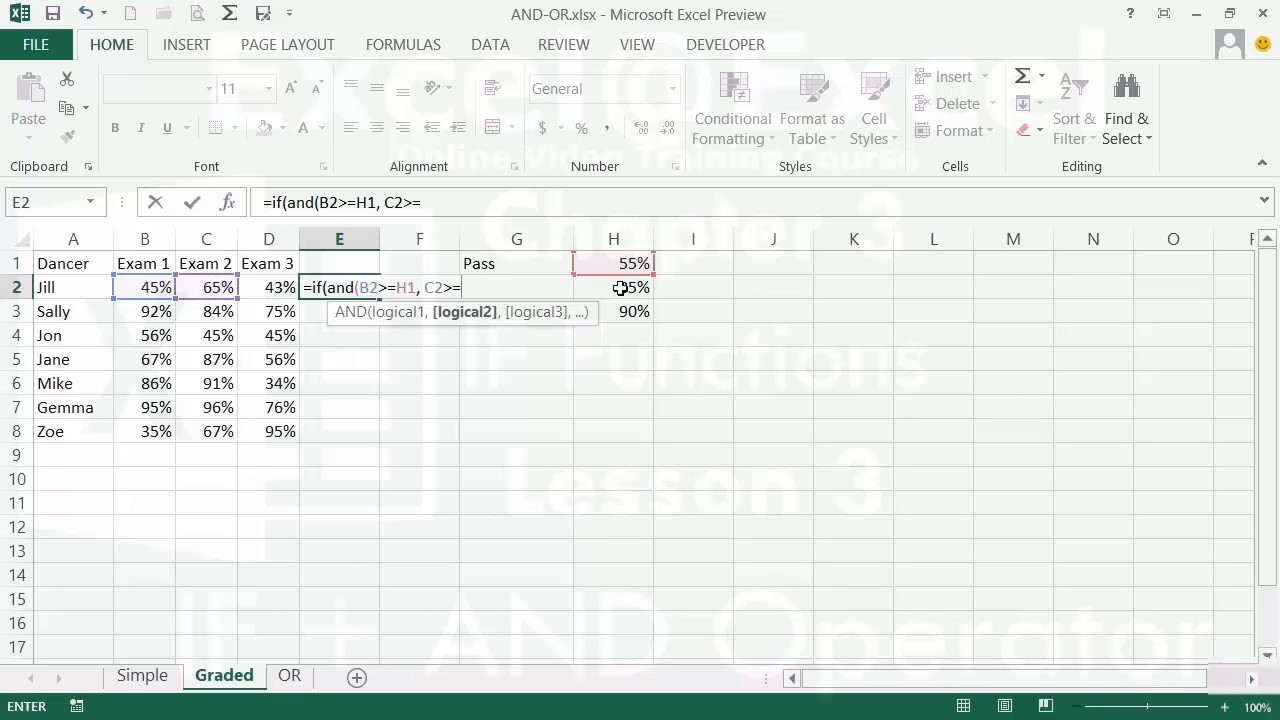
pyautogui.click(615, 265)
pyautogui.write(',')
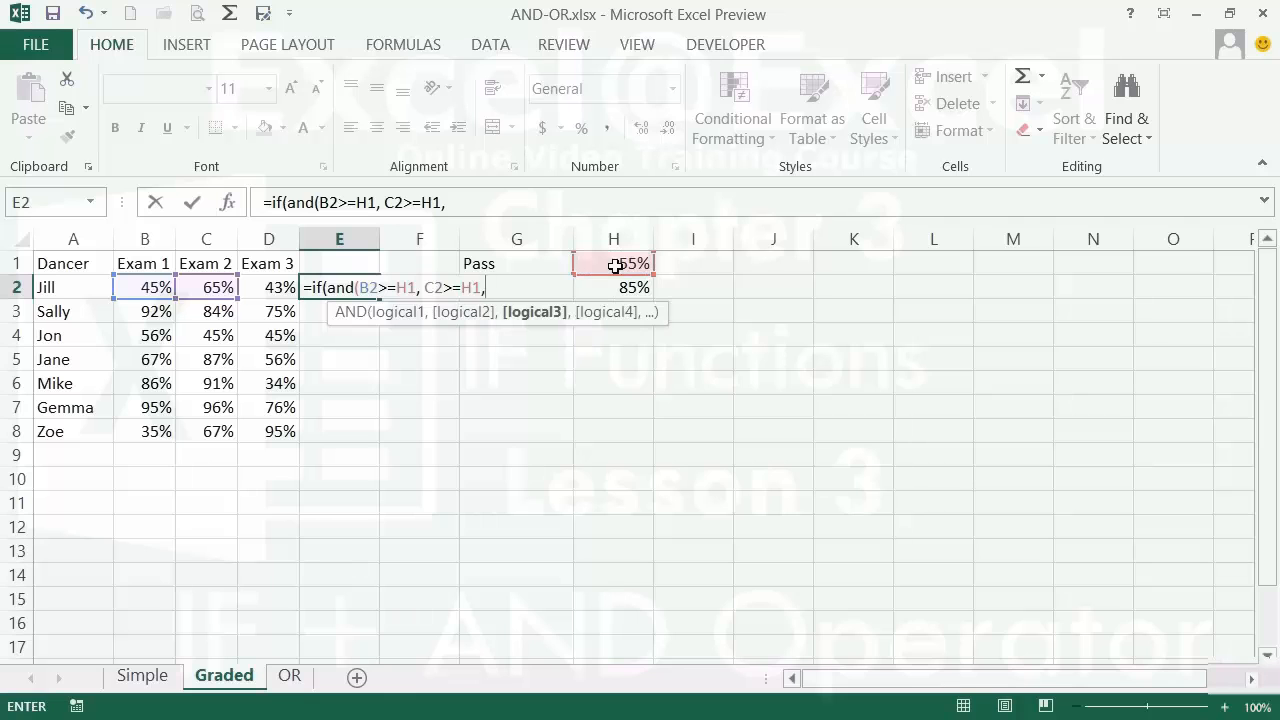
pyautogui.click(286, 288)
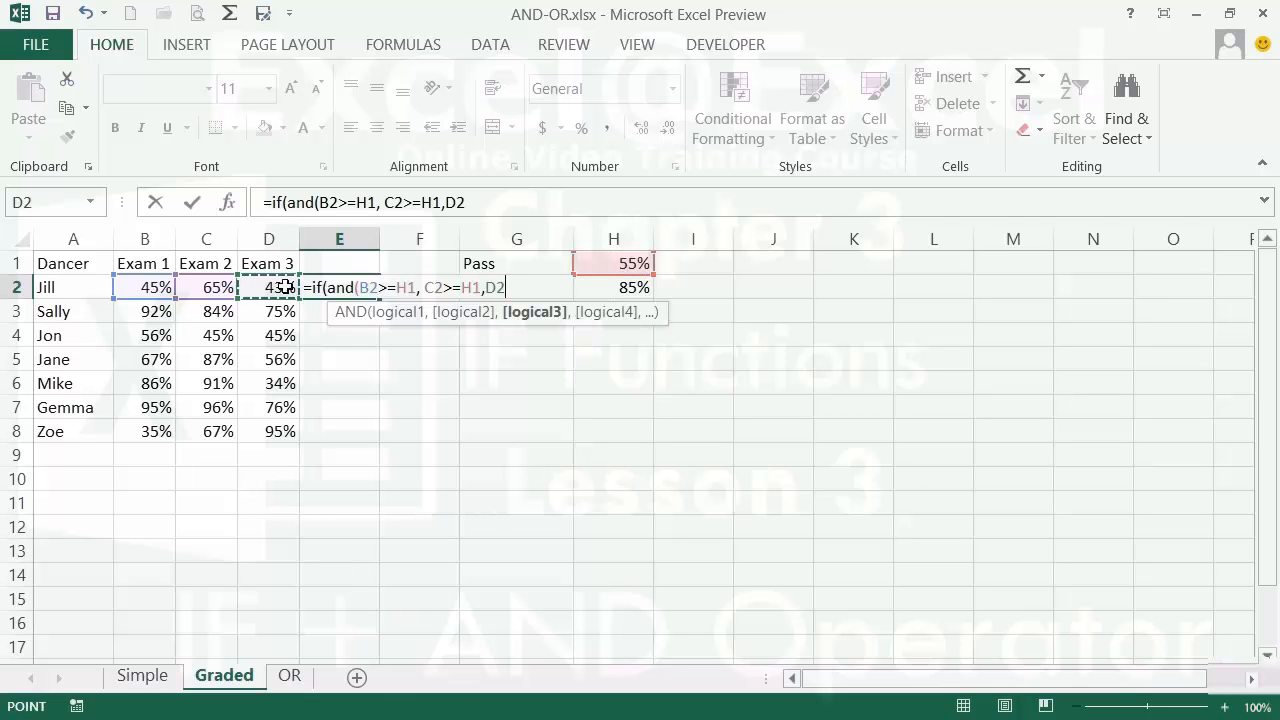
pyautogui.write('>=')
pyautogui.click(599, 258)
pyautogui.write(')')
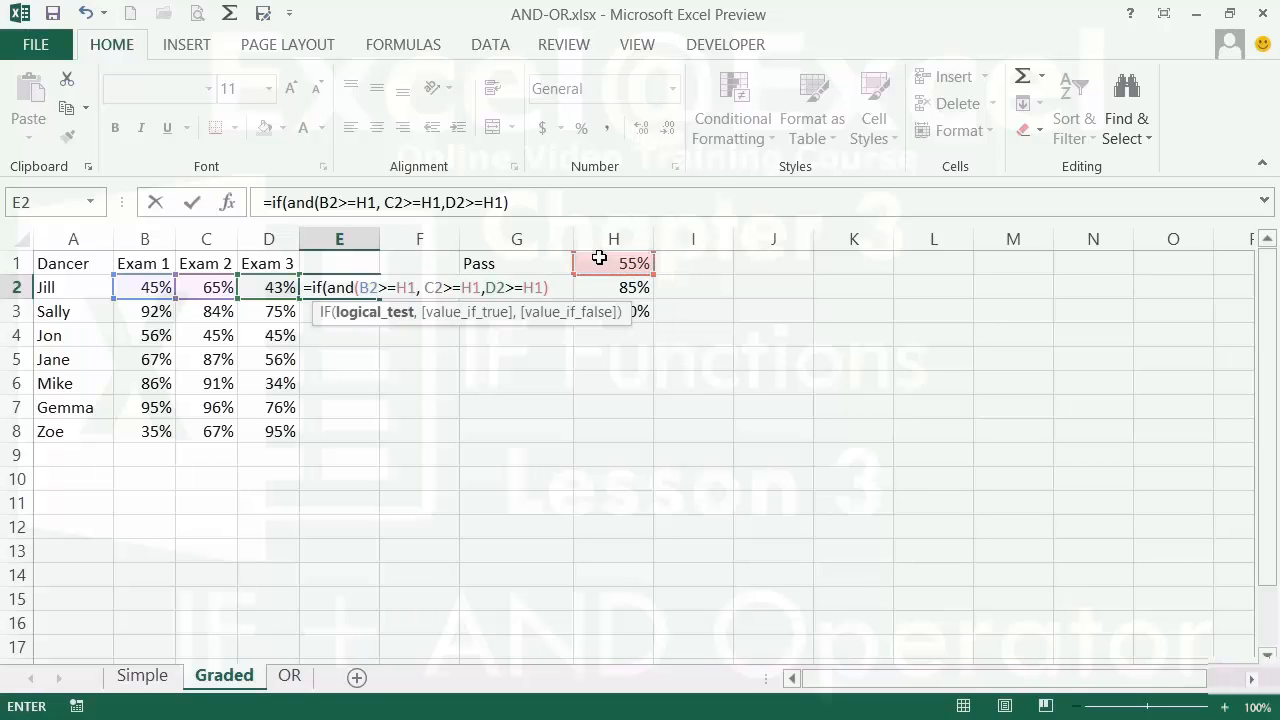
pyautogui.write(',')
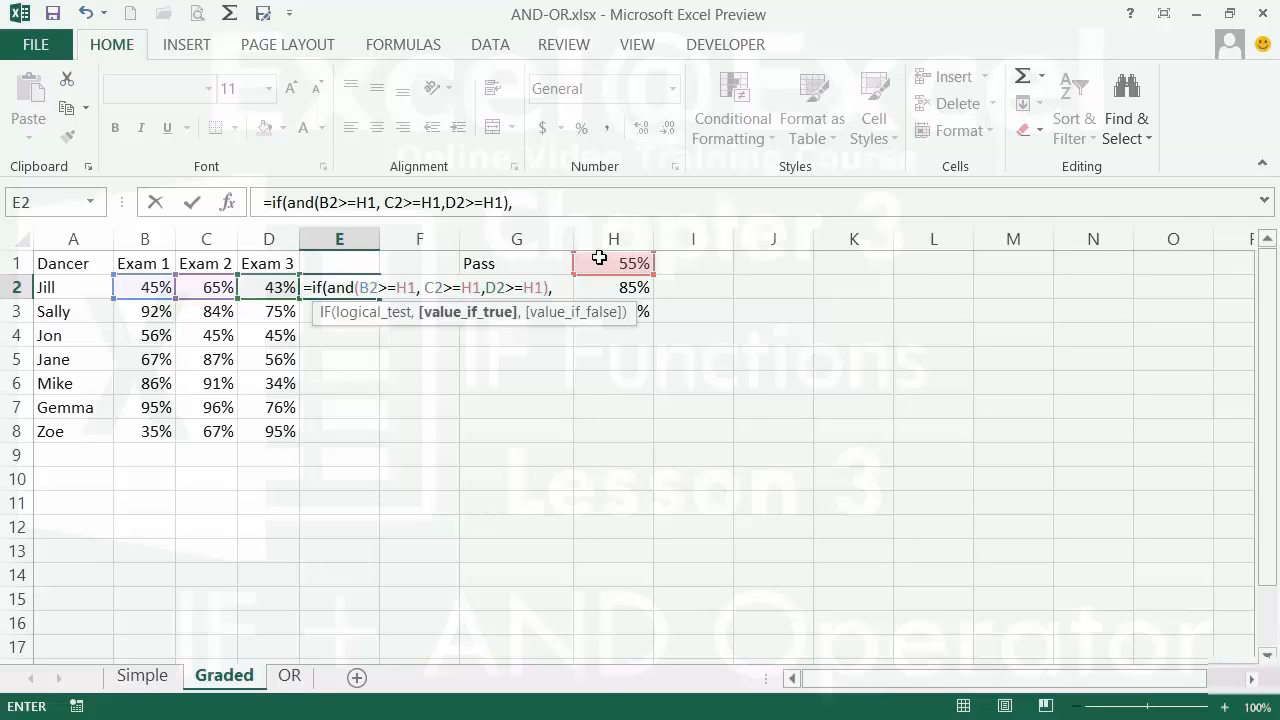
# - Nest the Merit test IF(AND(B2>=H2,C2>=H2,D2>=H2), and open a third IF(AND(
pyautogui.write('if(')
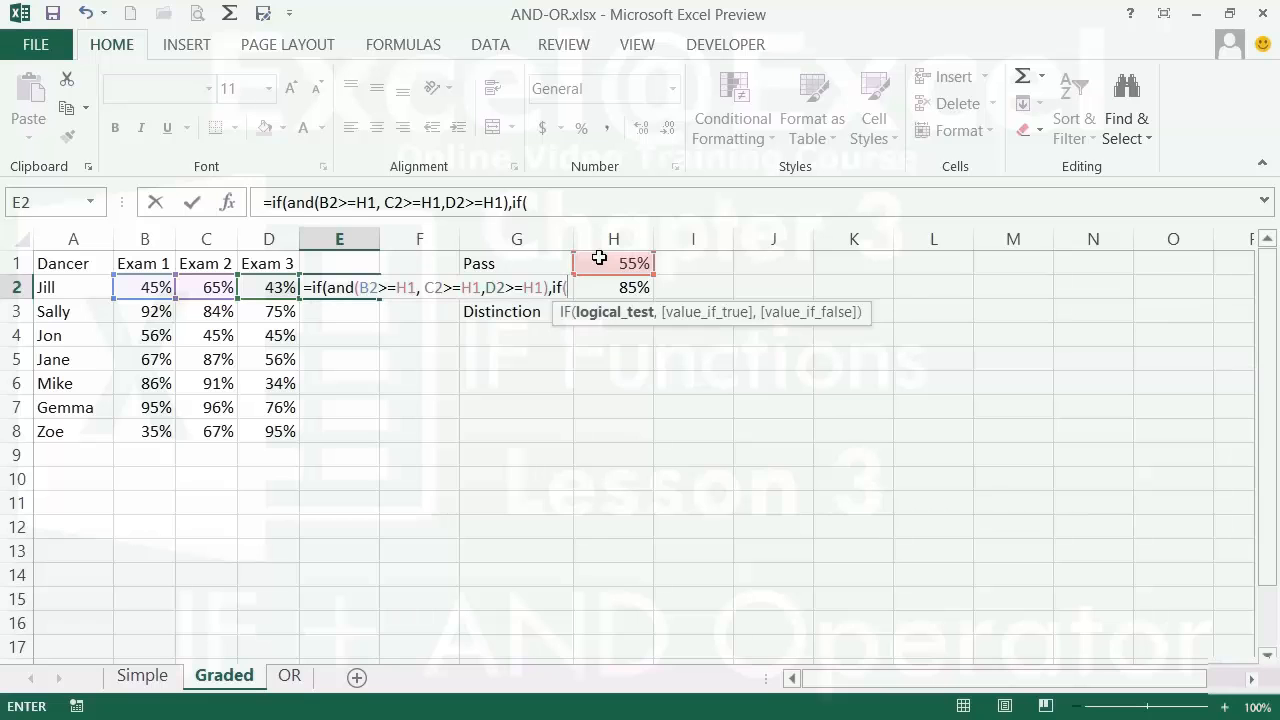
pyautogui.write('and(')
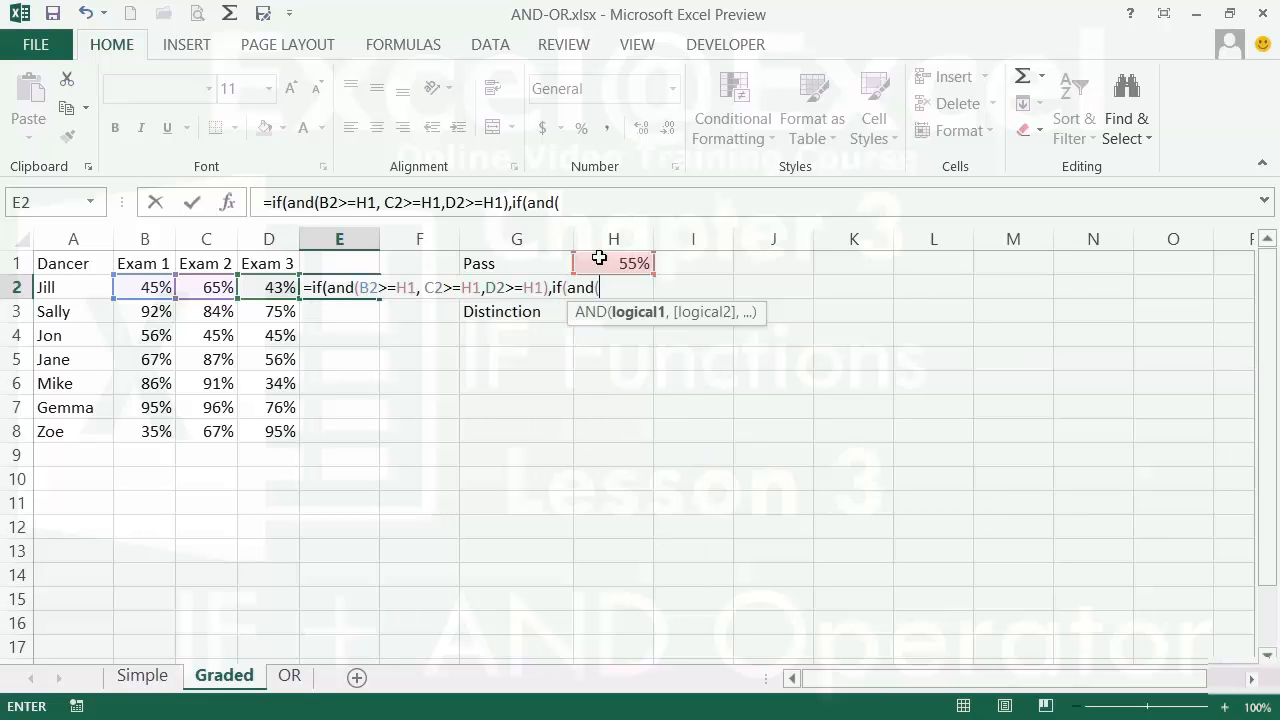
pyautogui.click(156, 288)
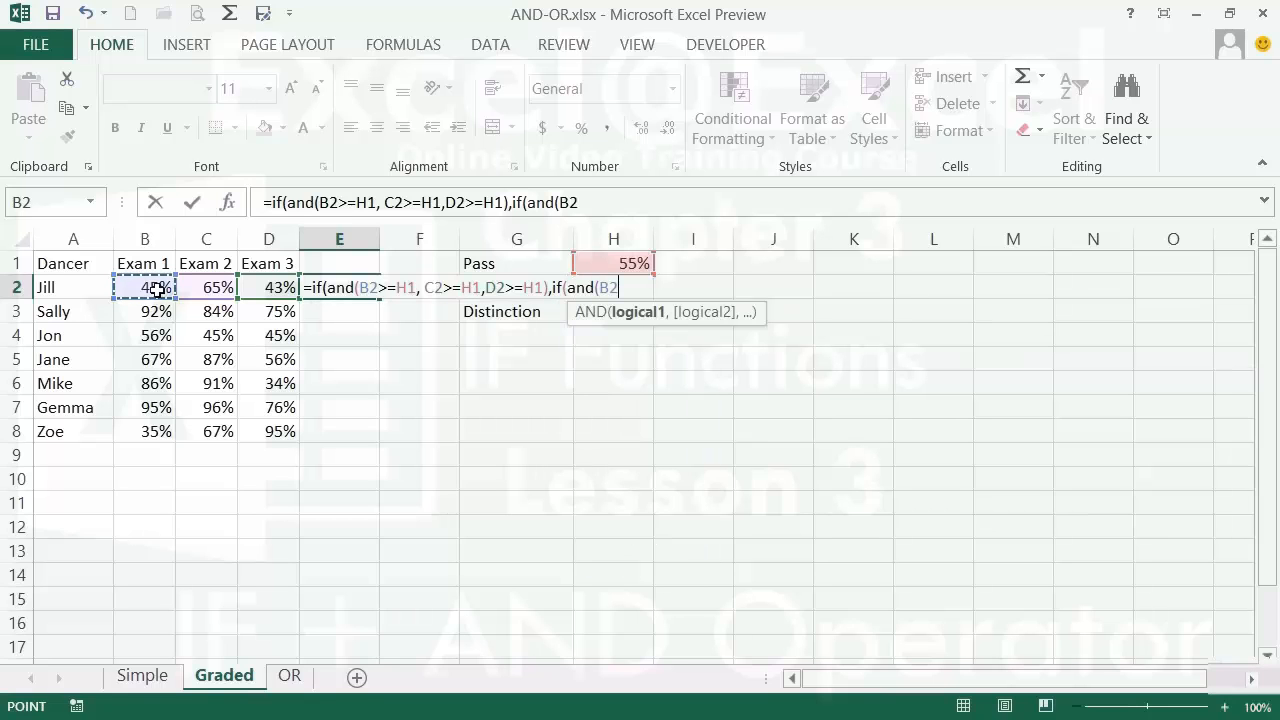
pyautogui.write('>=h2')
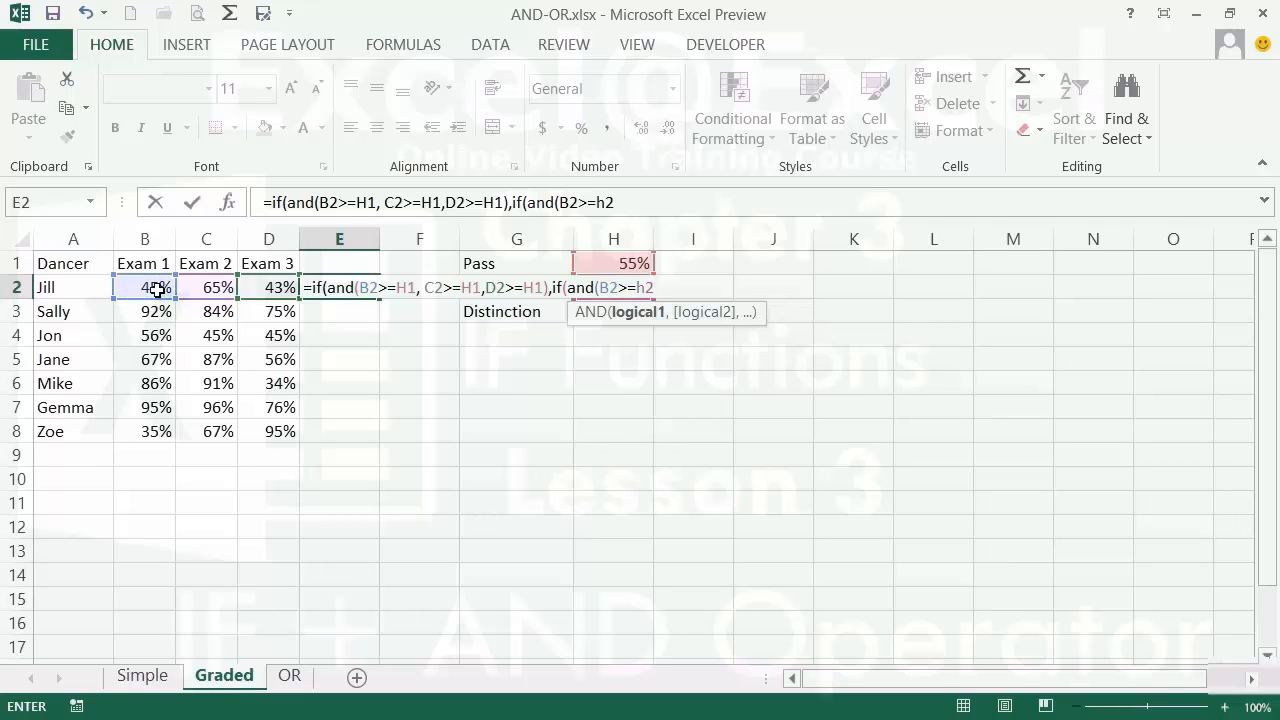
pyautogui.write(',')
pyautogui.click(203, 288)
pyautogui.write('>=h2, C2>=h2,')
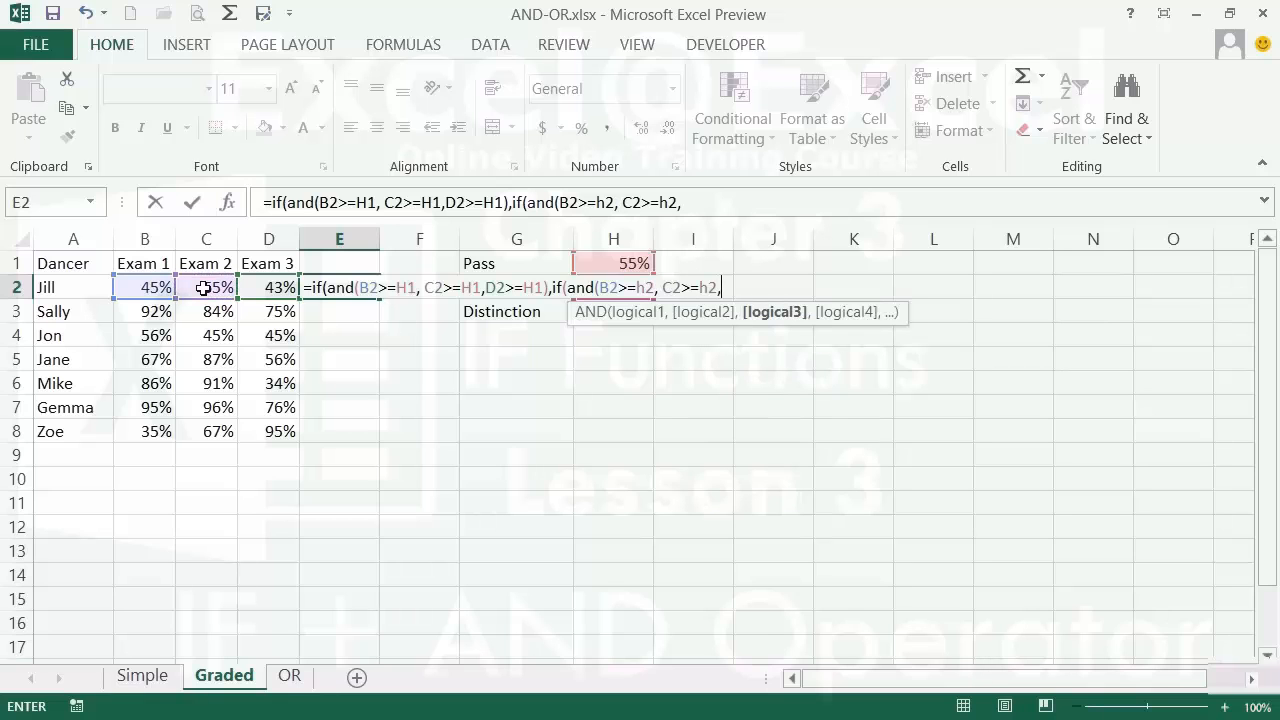
pyautogui.click(264, 287)
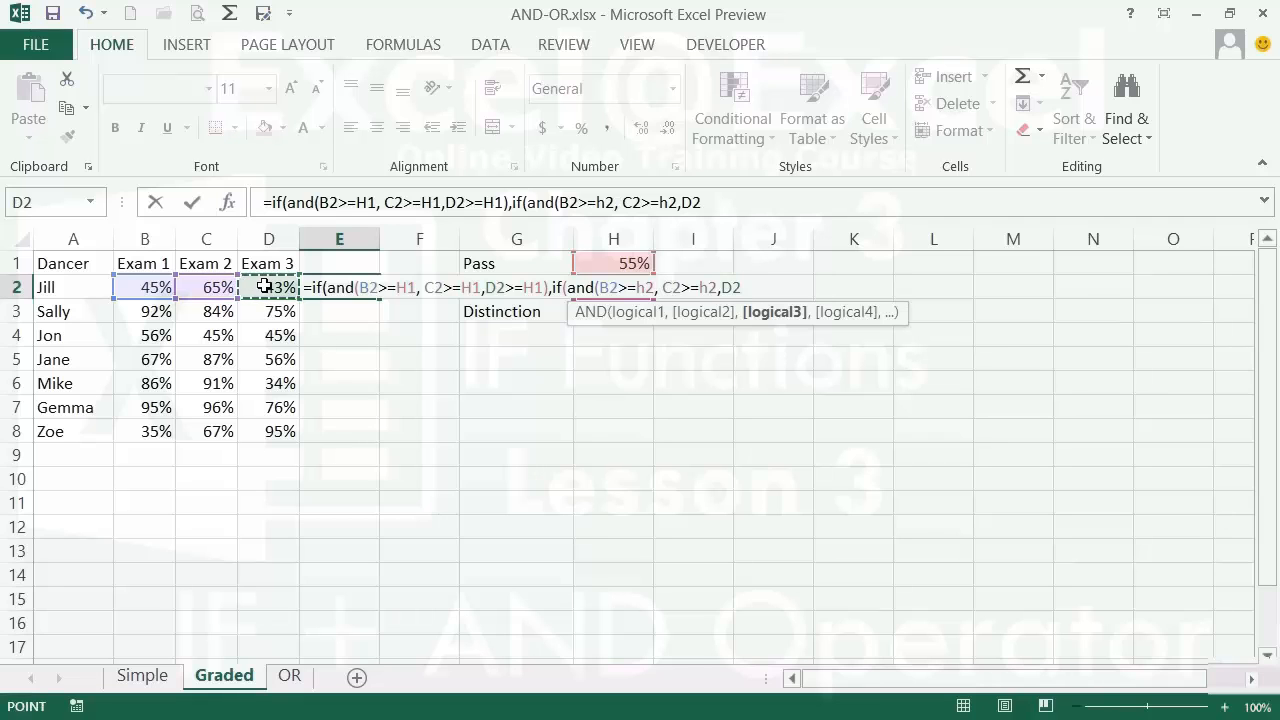
pyautogui.write('>=h2')
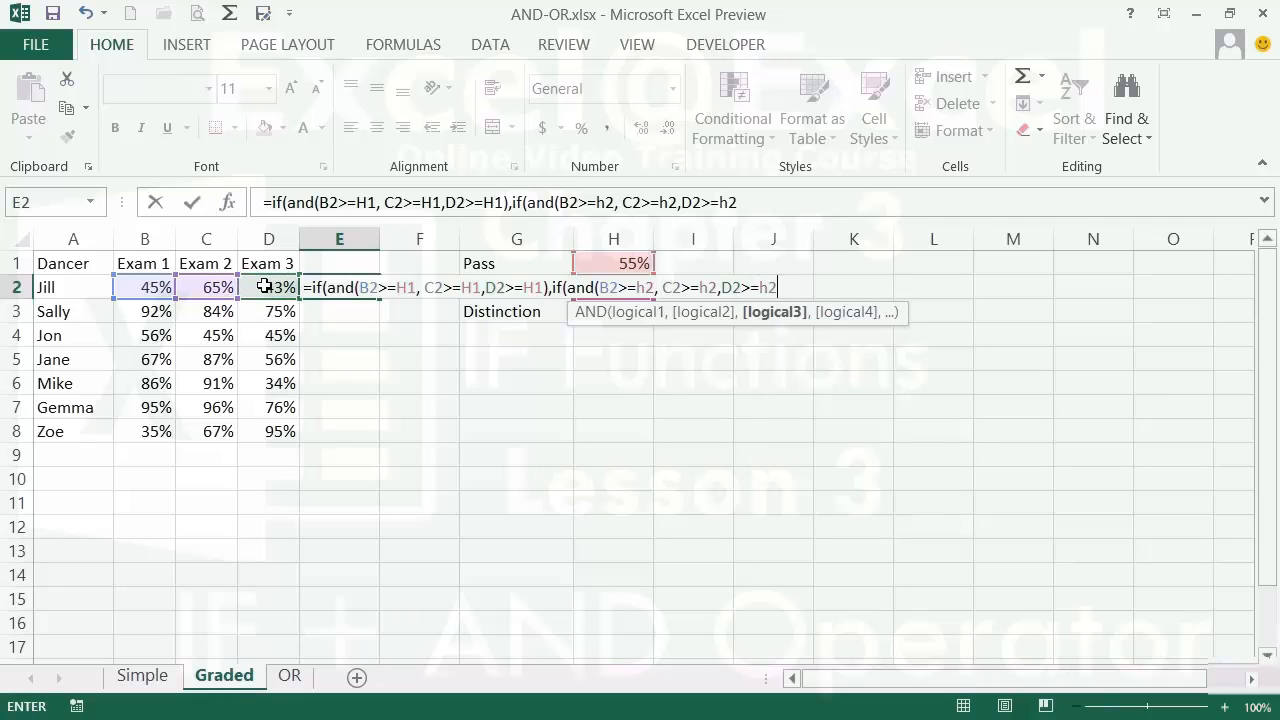
pyautogui.write('),')
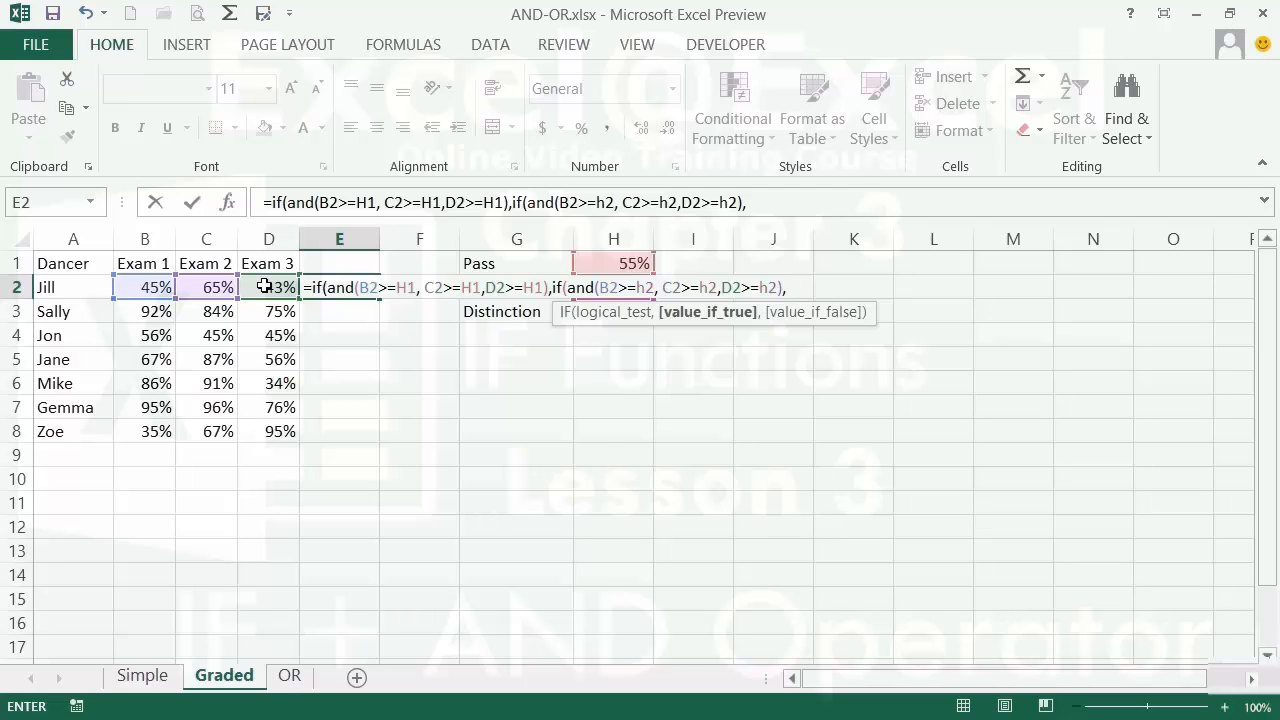
pyautogui.write('if')
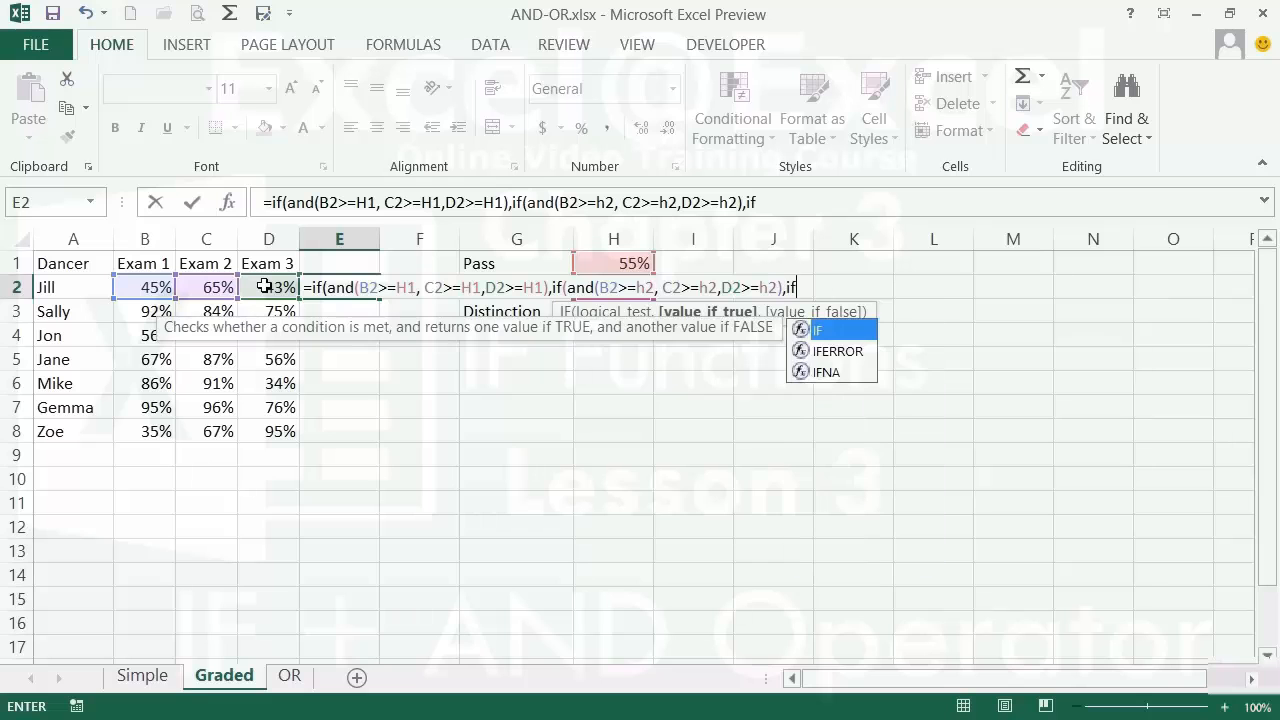
pyautogui.write('(and')
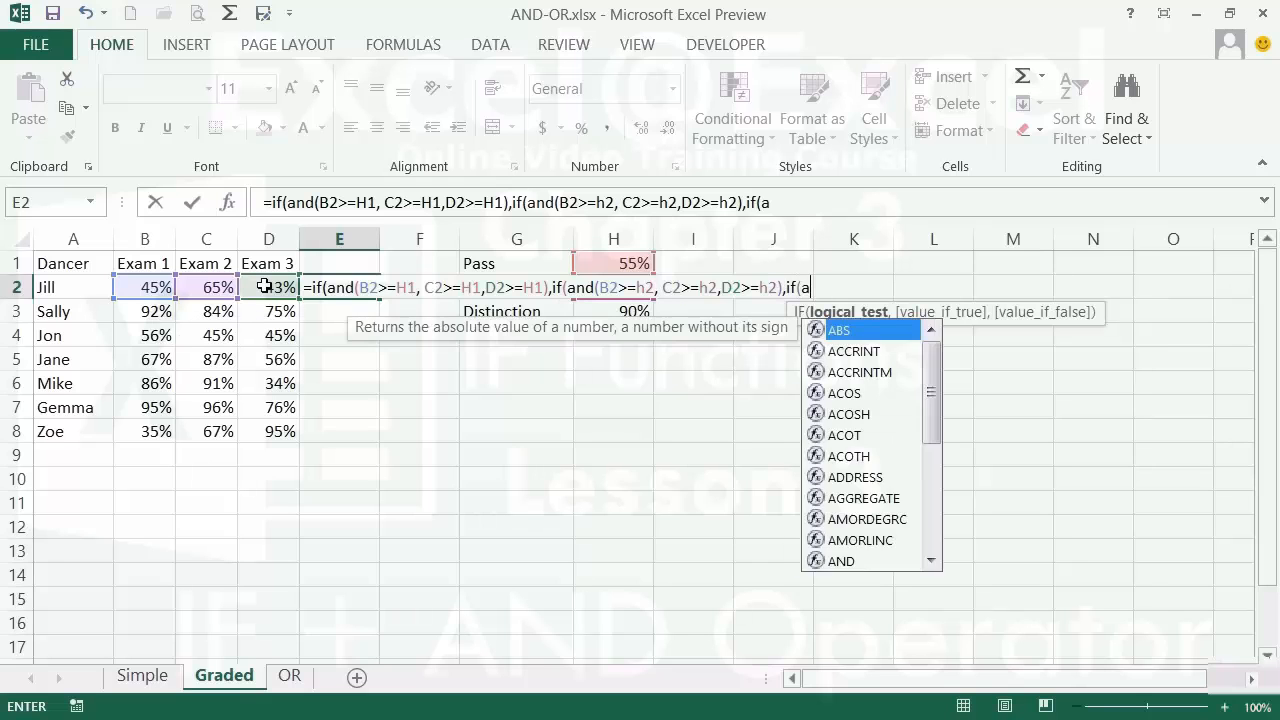
pyautogui.write('(')
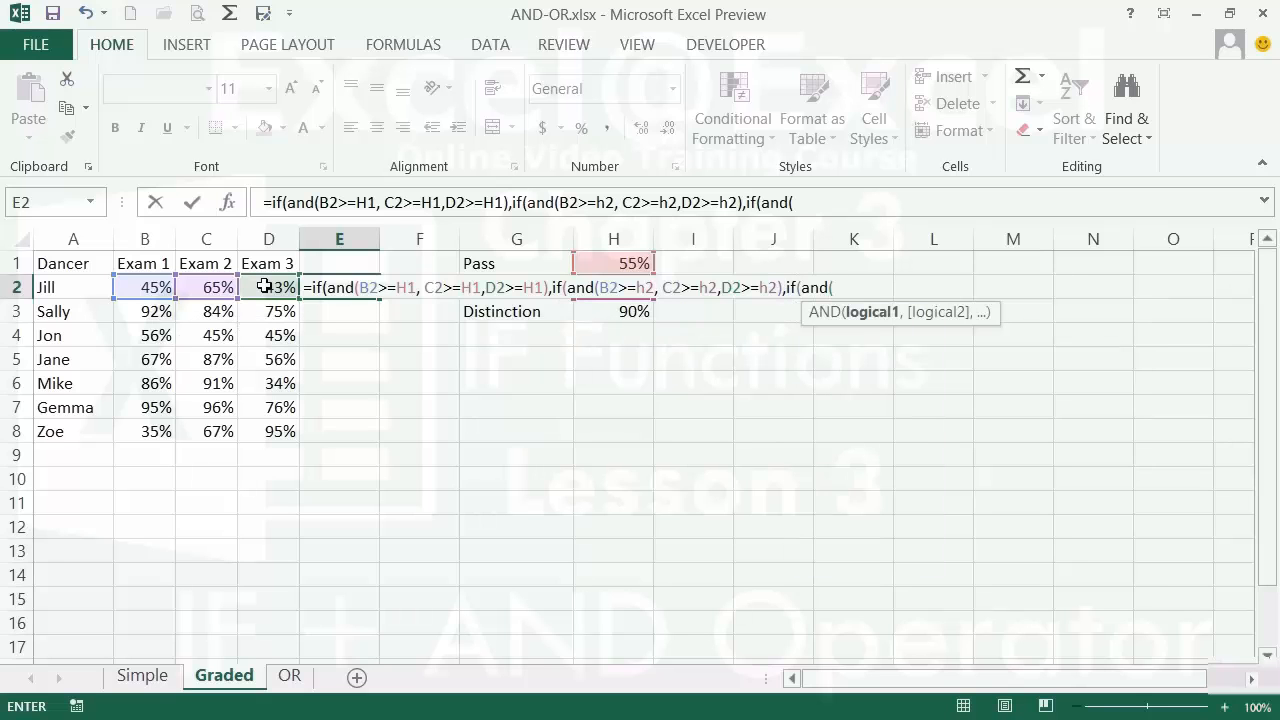
# - Finish with the H3 Distinction test returning G3, then G2, G1 and "FAIL", and enter it
pyautogui.click(140, 288)
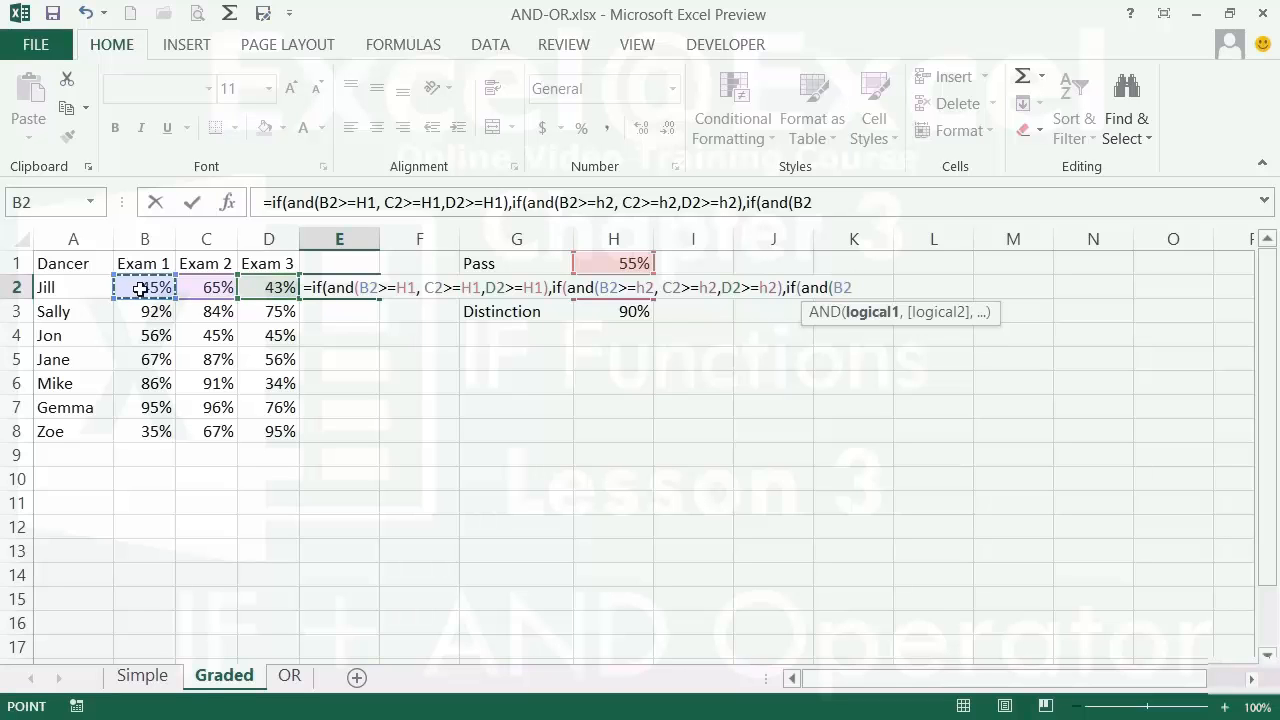
pyautogui.write('>=h3,')
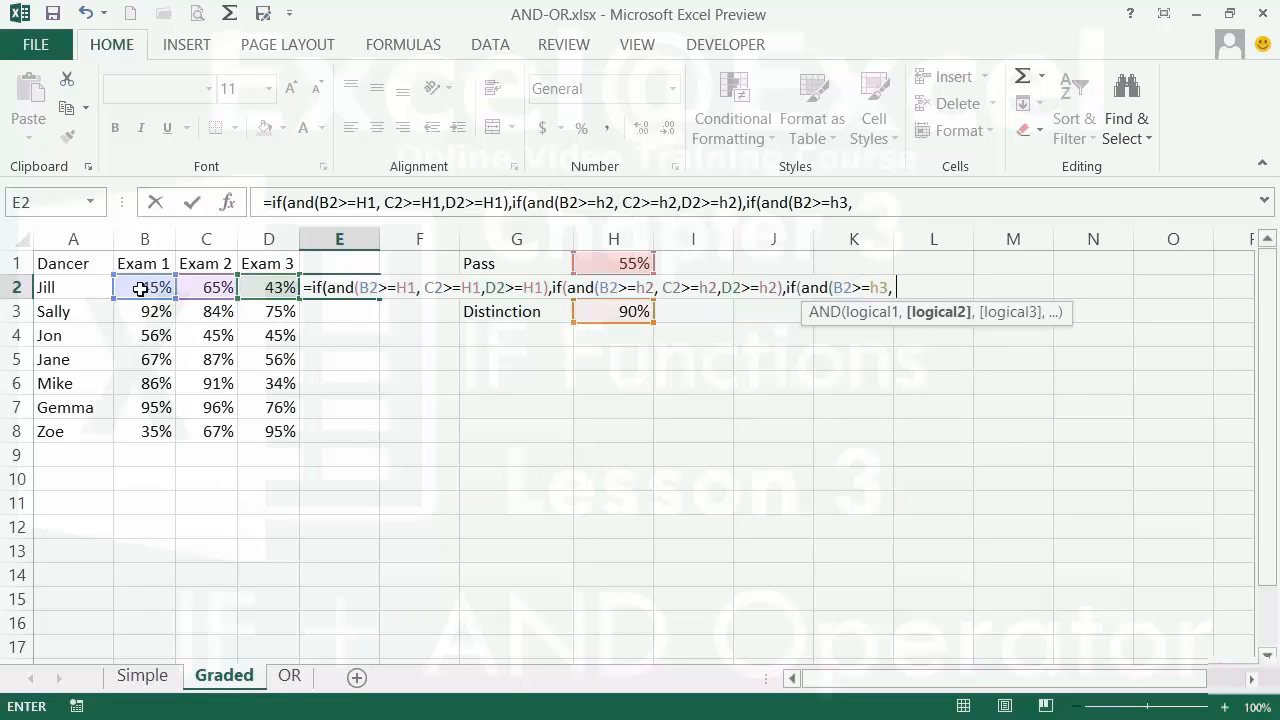
pyautogui.click(203, 289)
pyautogui.write('>=h3')
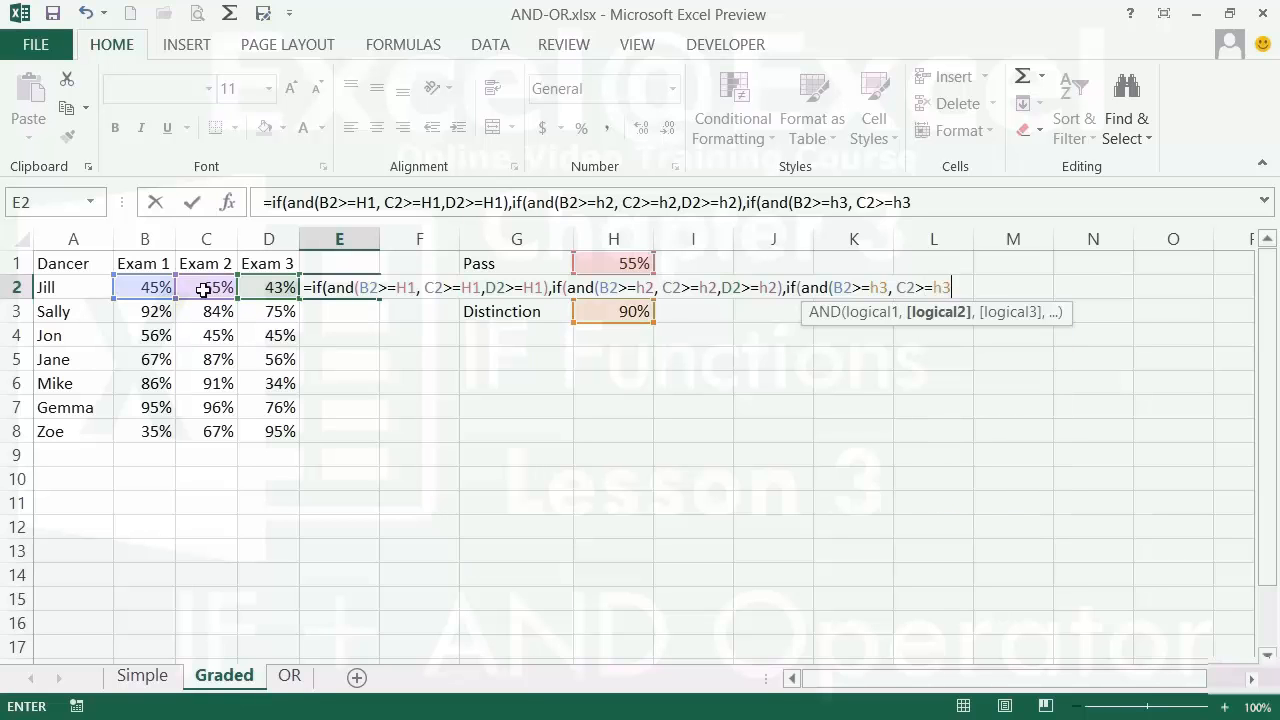
pyautogui.write(',')
pyautogui.click(270, 287)
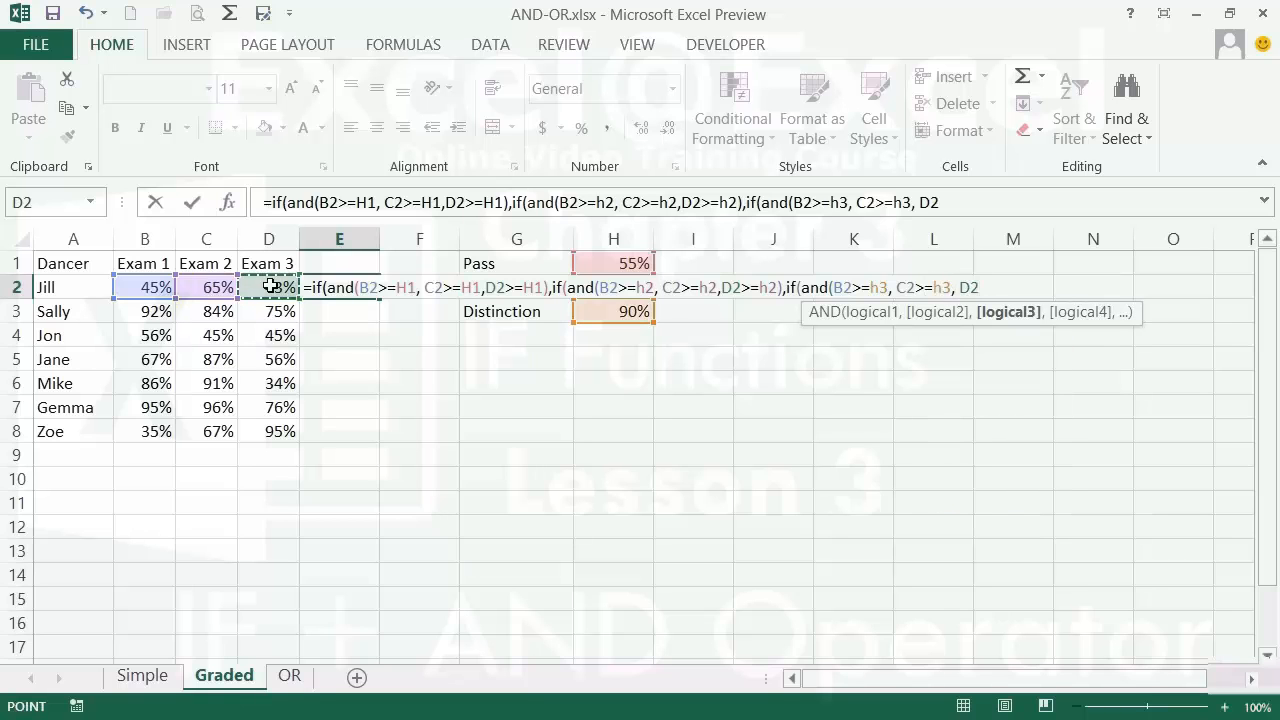
pyautogui.write('>=h3),')
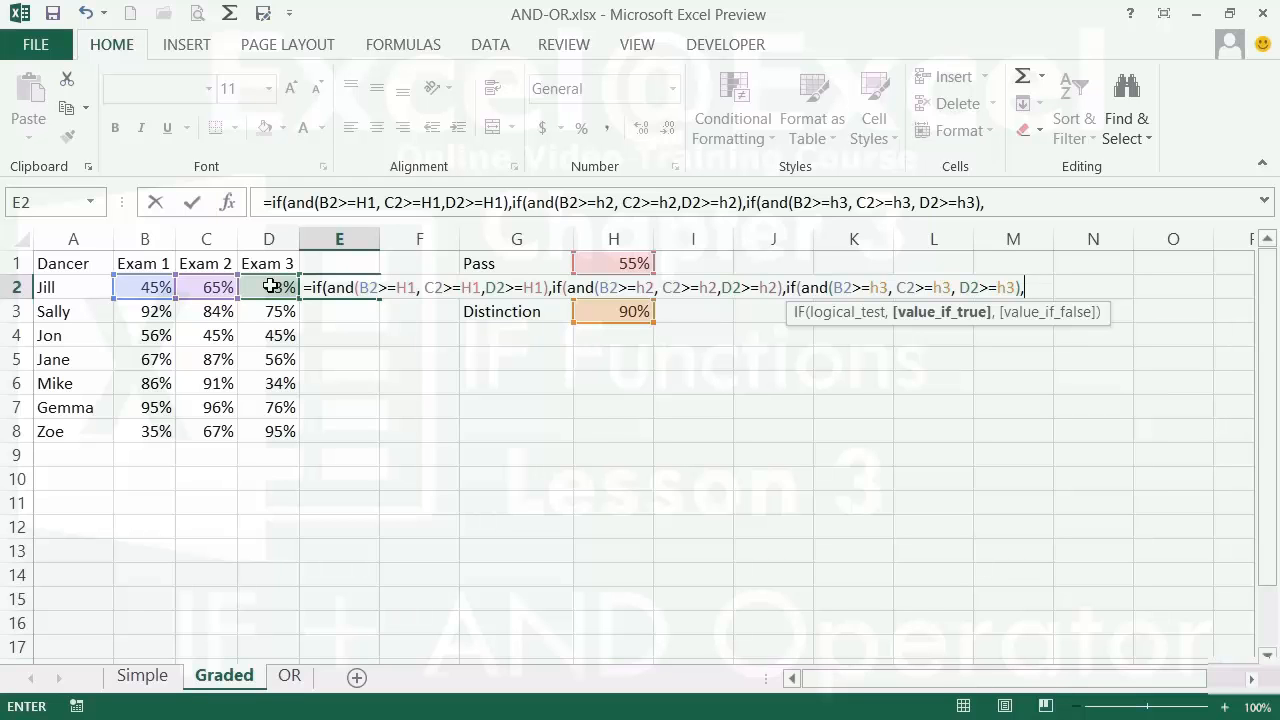
pyautogui.click(475, 312)
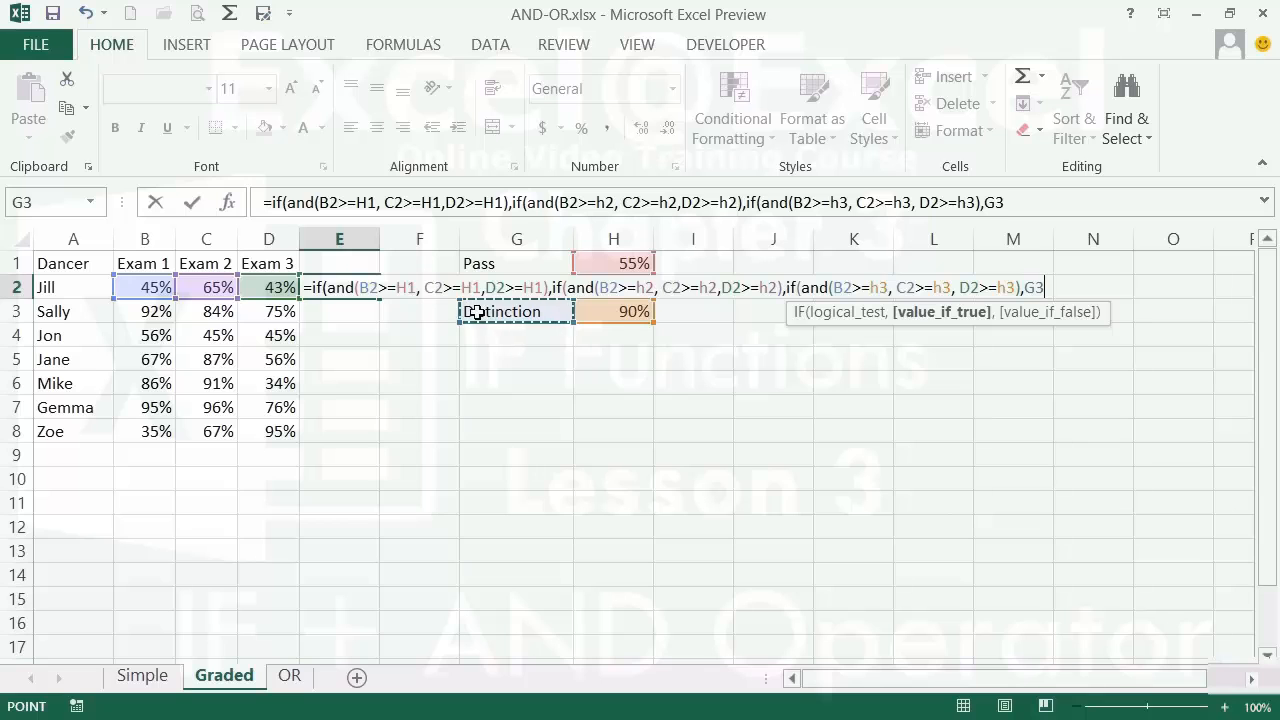
pyautogui.write(',')
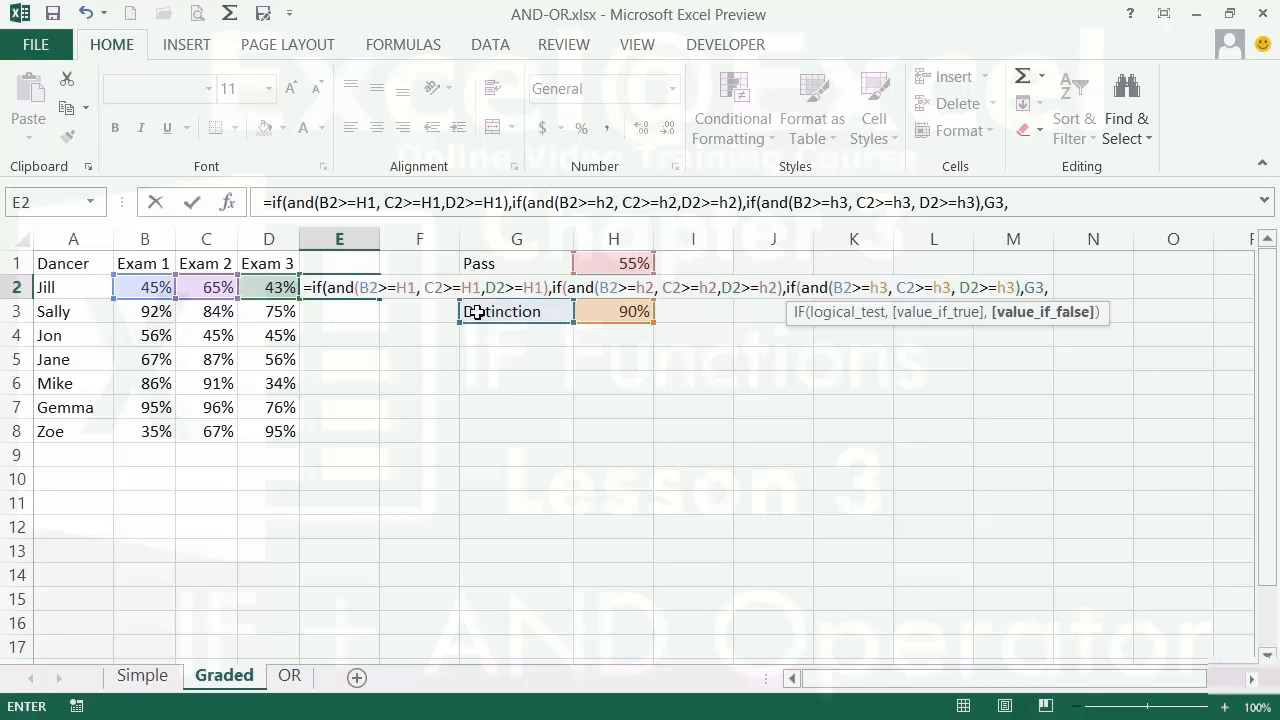
pyautogui.write('g2')
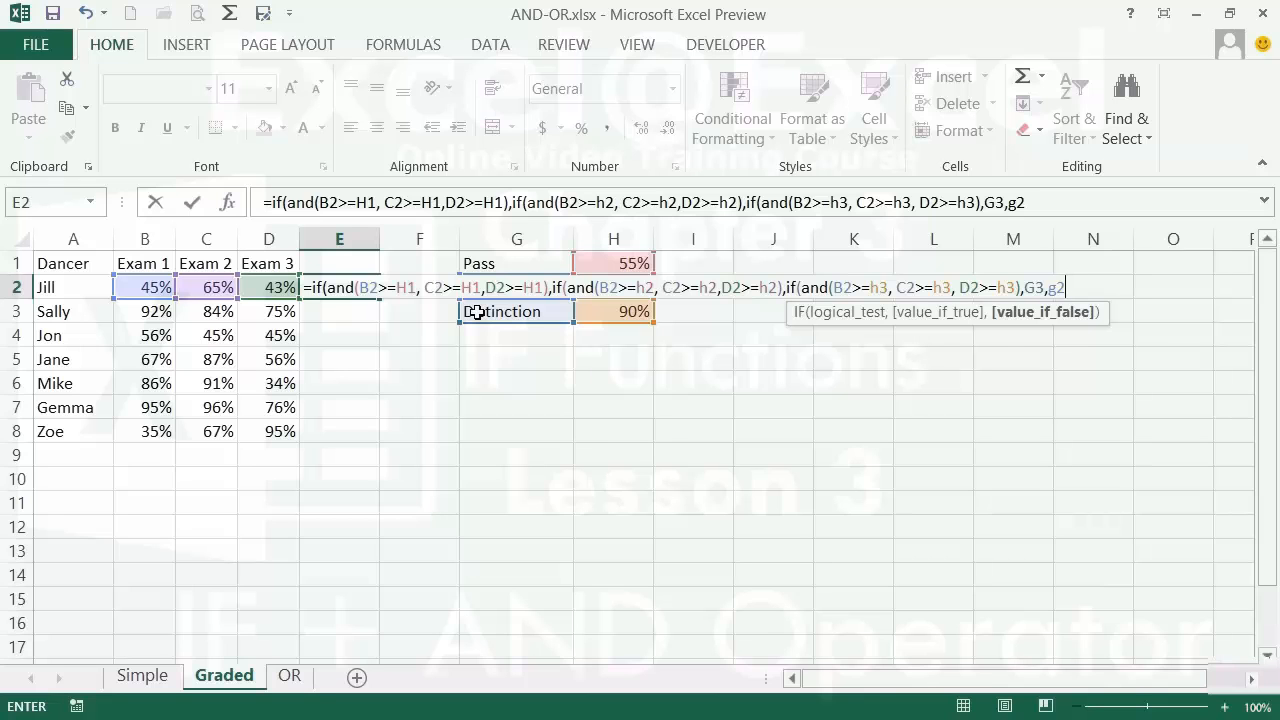
pyautogui.write(')')
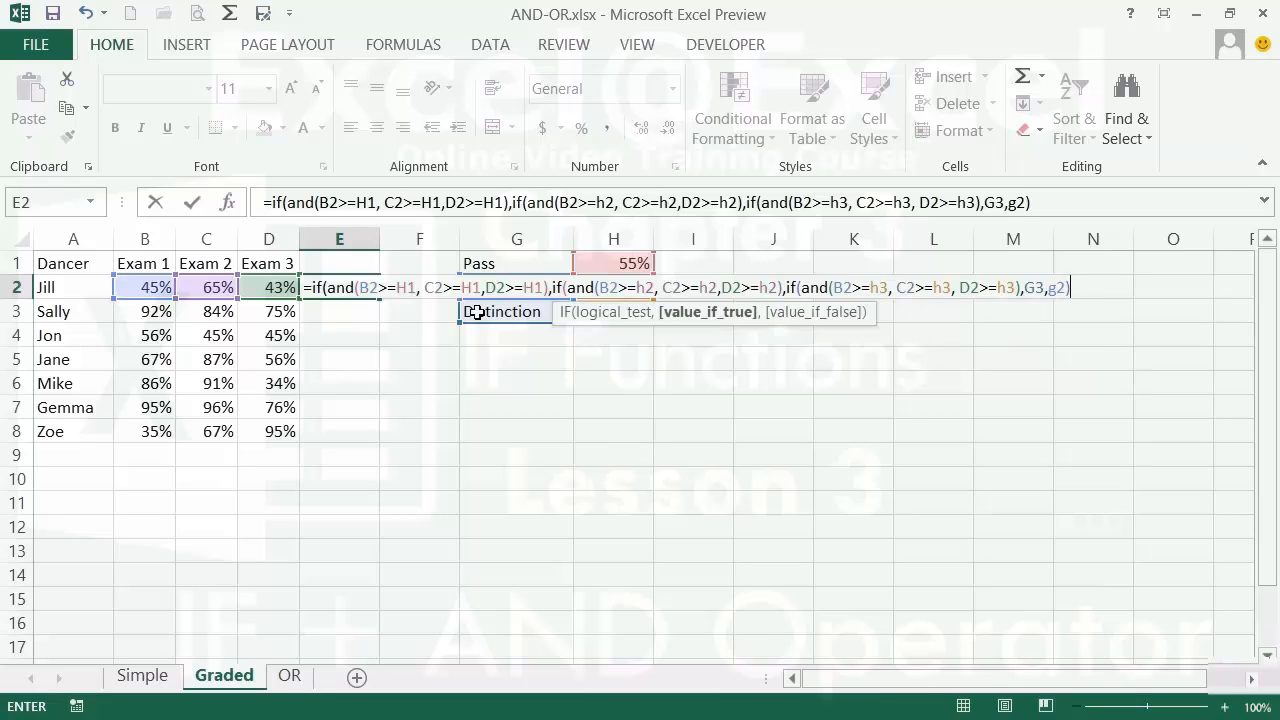
pyautogui.write(',')
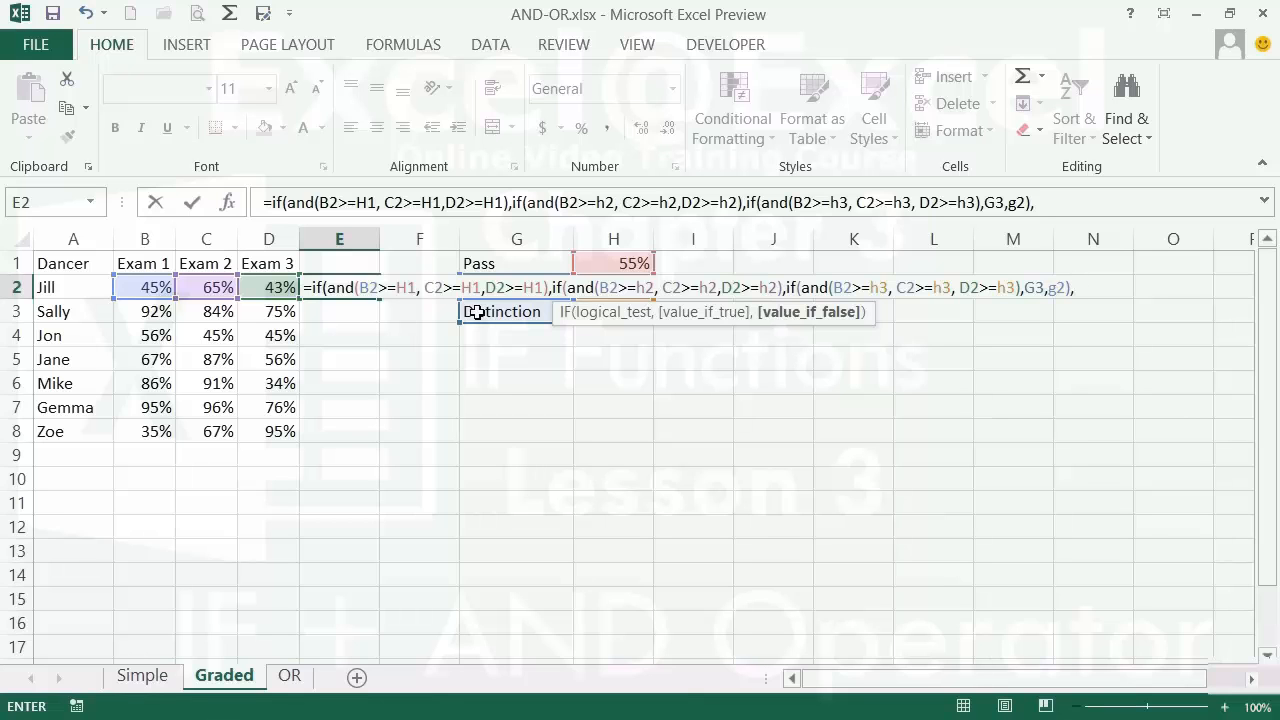
pyautogui.write('g1)')
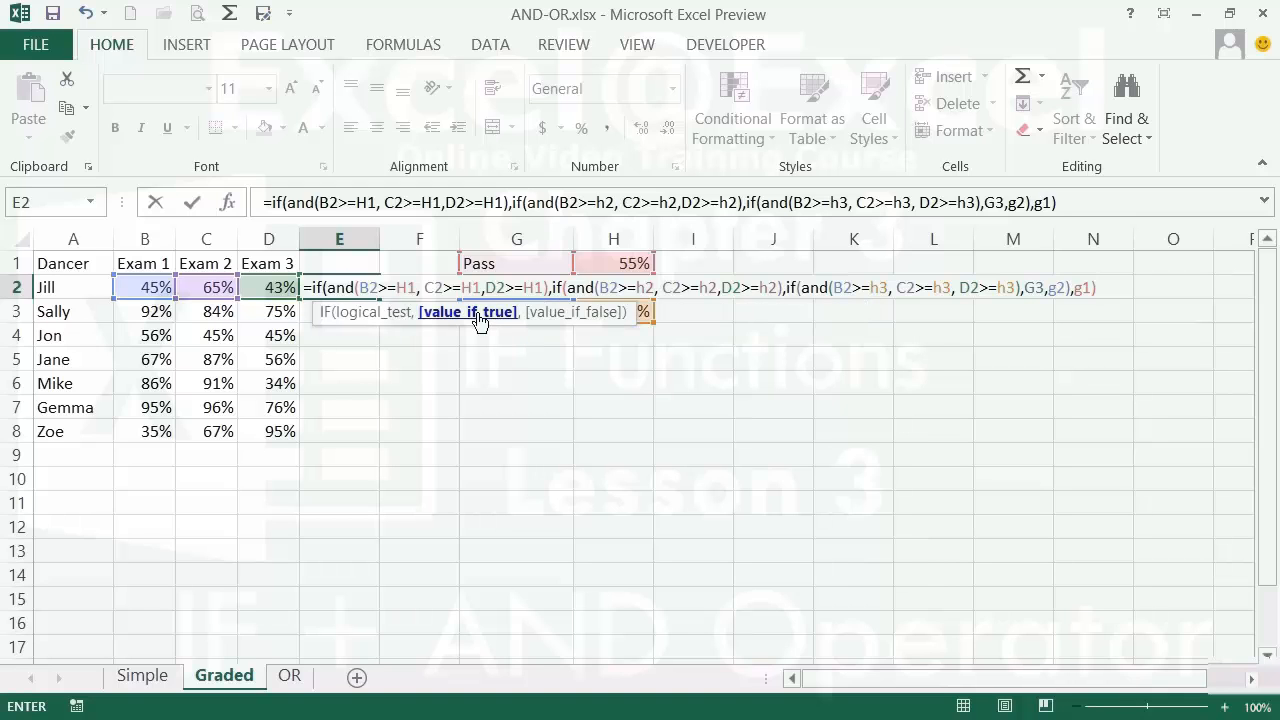
pyautogui.write(',')
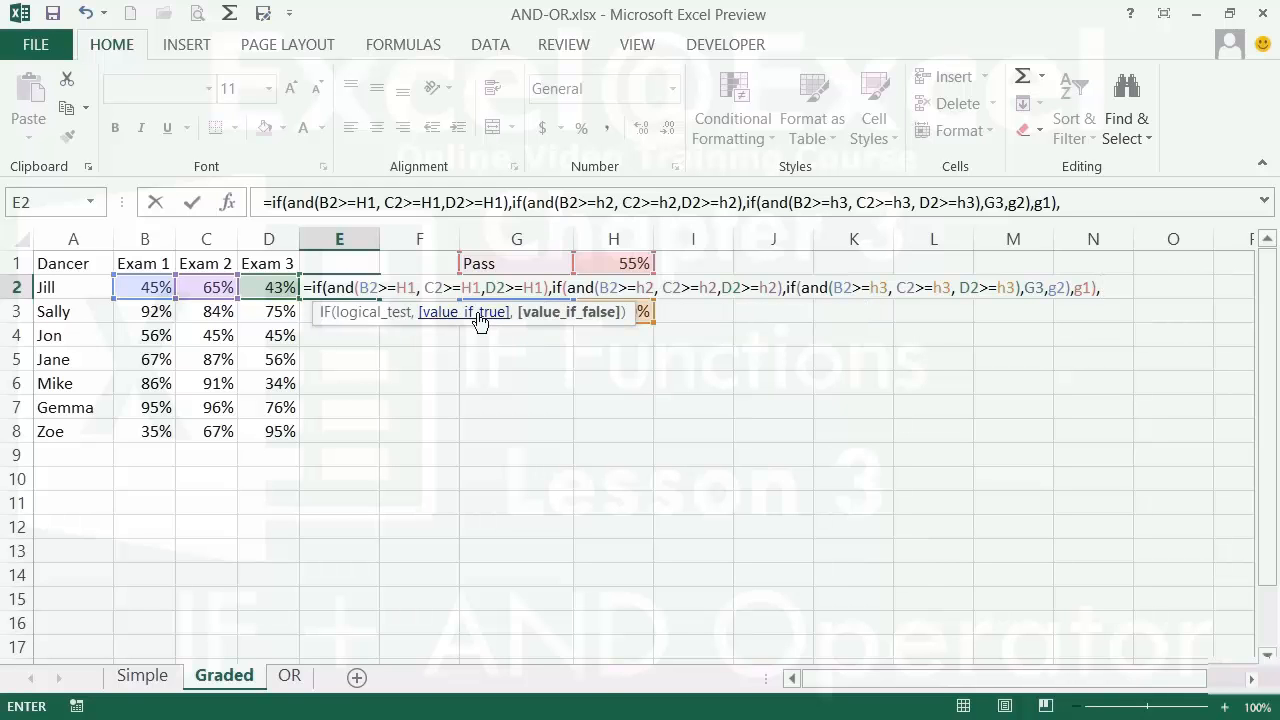
pyautogui.write('"FAIL")')
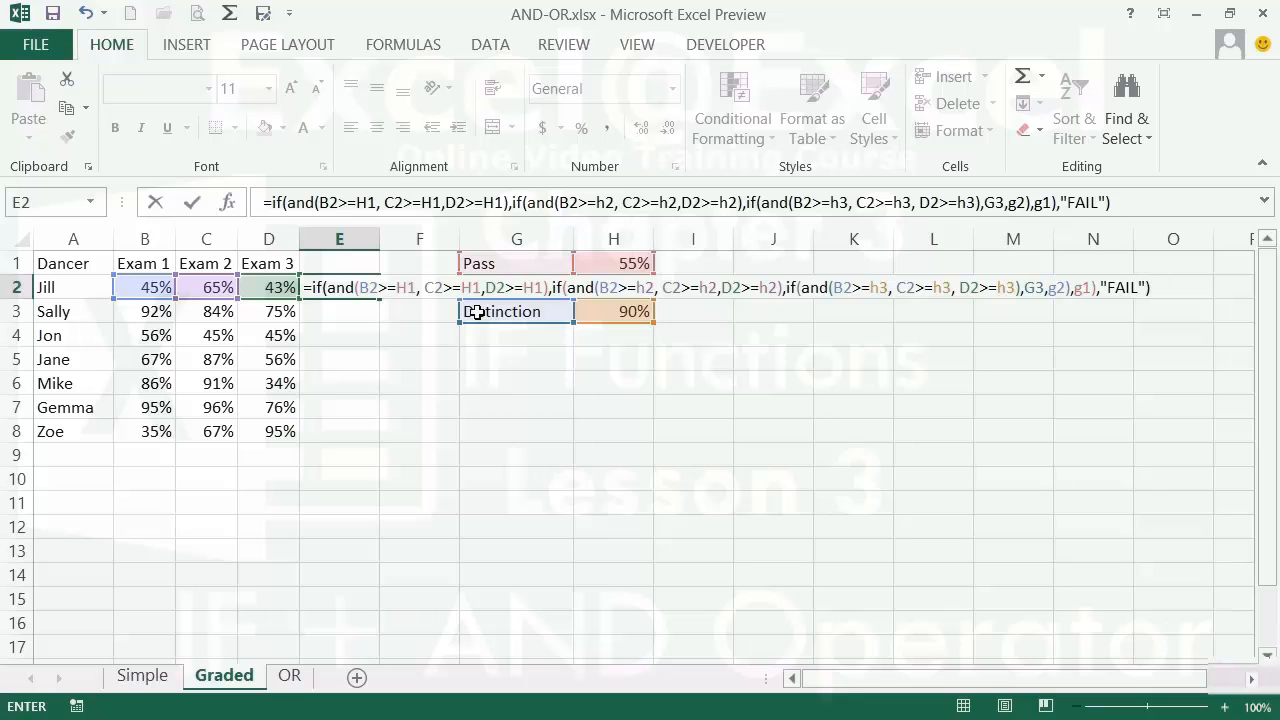
pyautogui.press('Return')
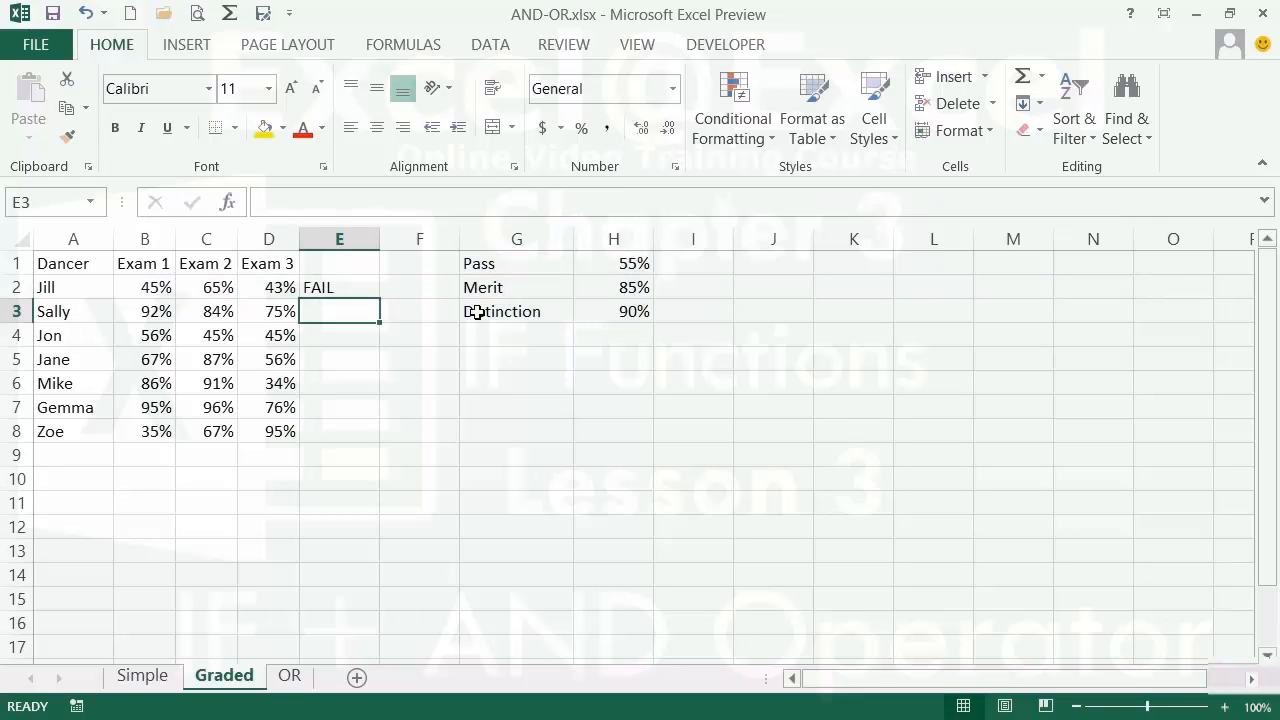
# - Make the H1 and H2 threshold references in E2's formula absolute ($H$1, $H$2)
pyautogui.press('Up')
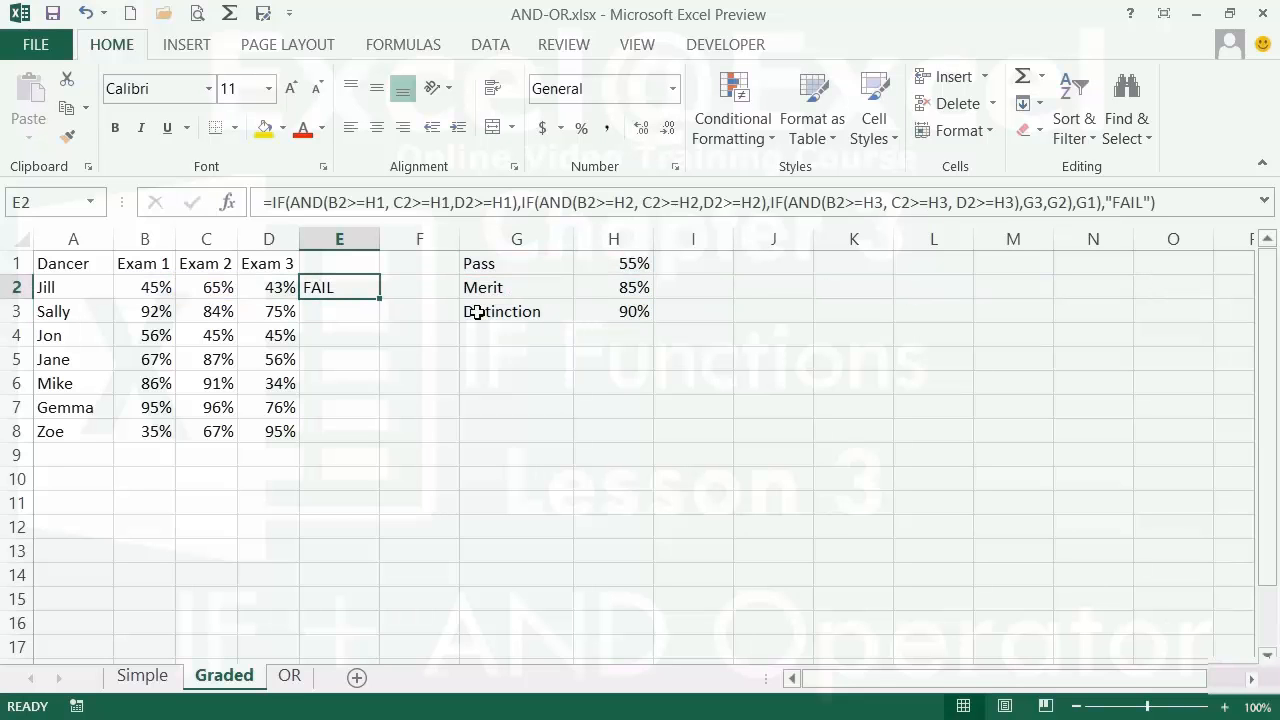
pyautogui.click(377, 202)
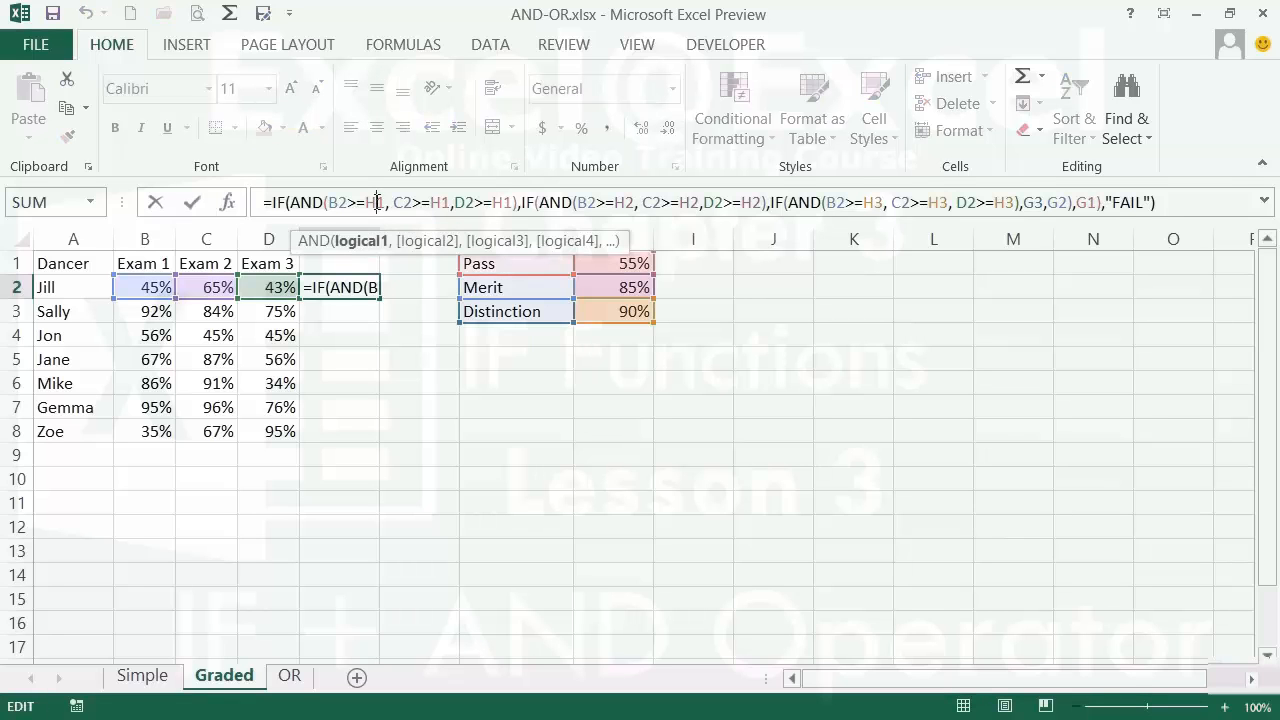
pyautogui.press('F4')
pyautogui.click(460, 202)
pyautogui.press('F4')
pyautogui.click(535, 202)
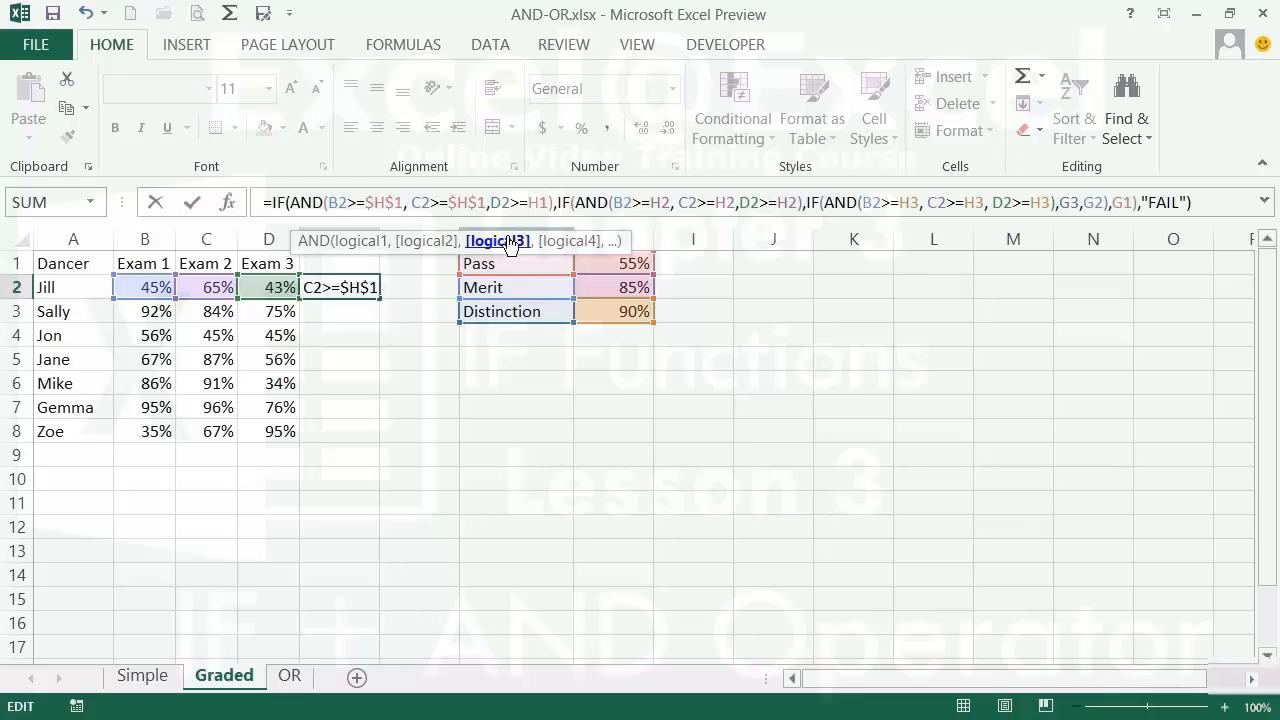
pyautogui.press('F4')
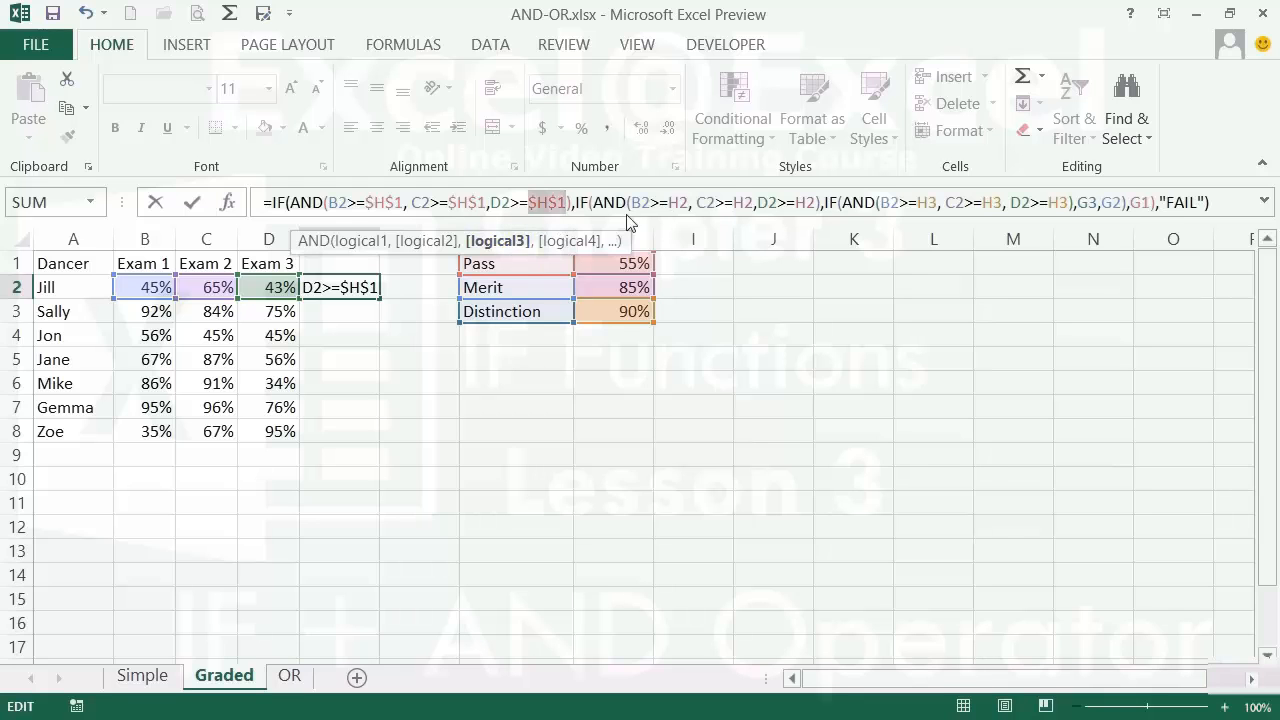
pyautogui.click(676, 202)
pyautogui.press('F4')
pyautogui.click(762, 202)
pyautogui.press('F4')
pyautogui.click(817, 202)
pyautogui.press('F4')
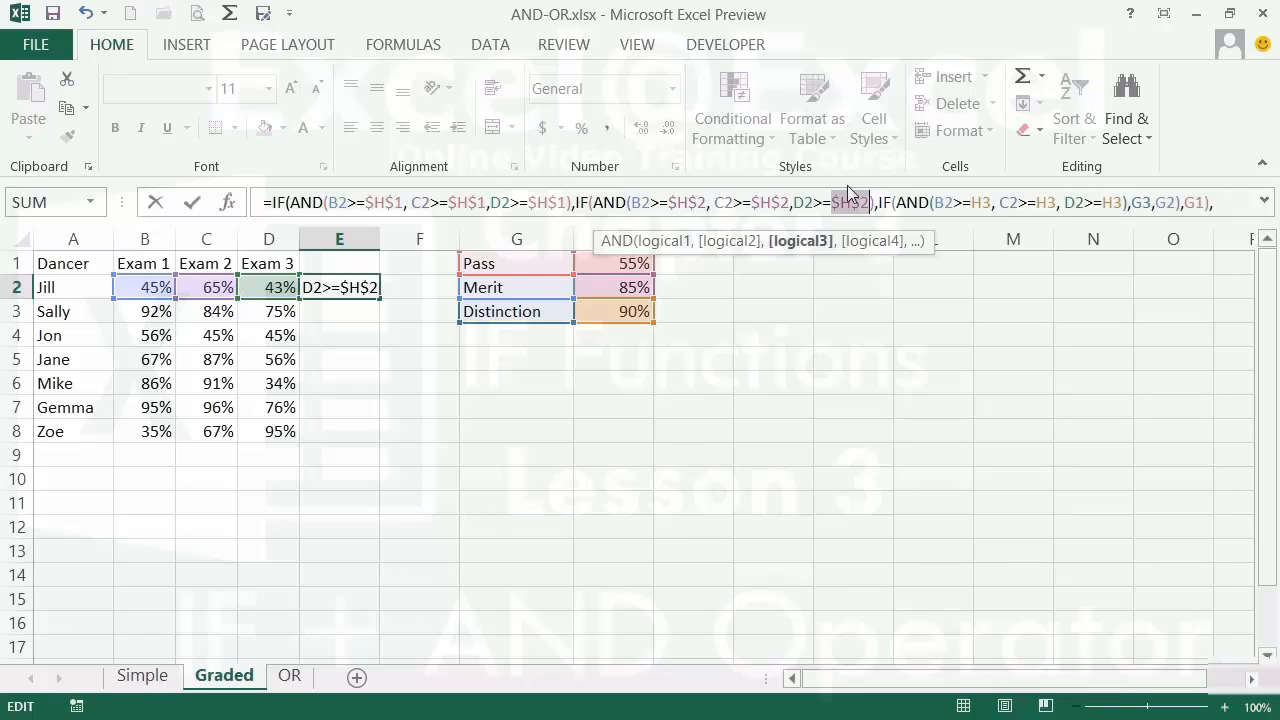
# - Lock the H3, G3, G2 and G1 references as absolute and re-enter the formula
pyautogui.click(974, 204)
pyautogui.press('F4')
pyautogui.click(1052, 203)
pyautogui.press('F4')
pyautogui.click(1145, 203)
pyautogui.press('F4')
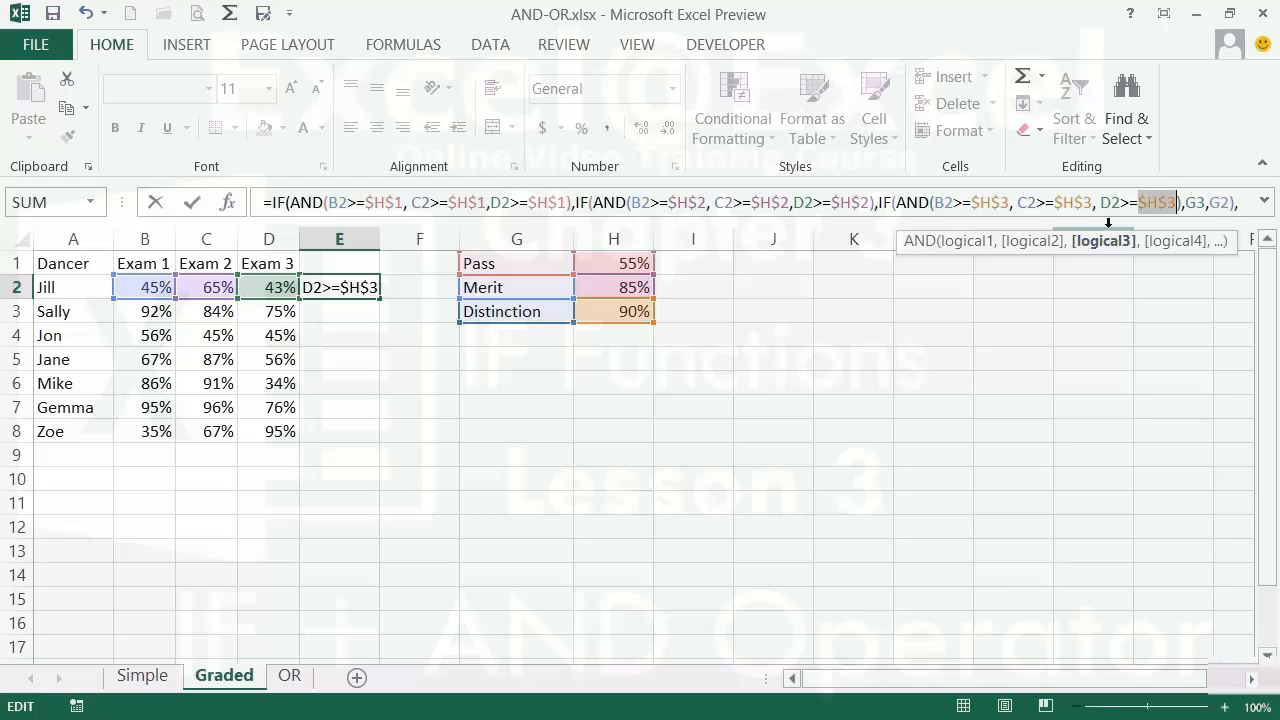
pyautogui.click(1197, 204)
pyautogui.press('F4')
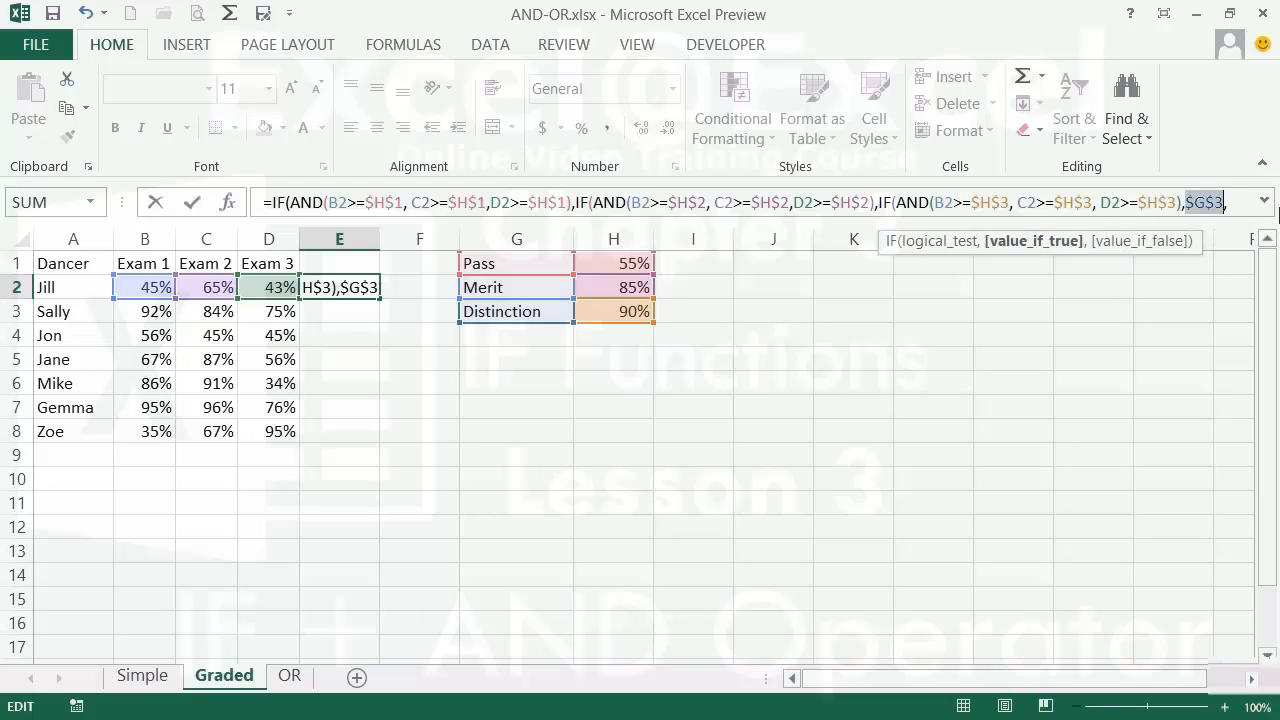
pyautogui.click(1265, 201)
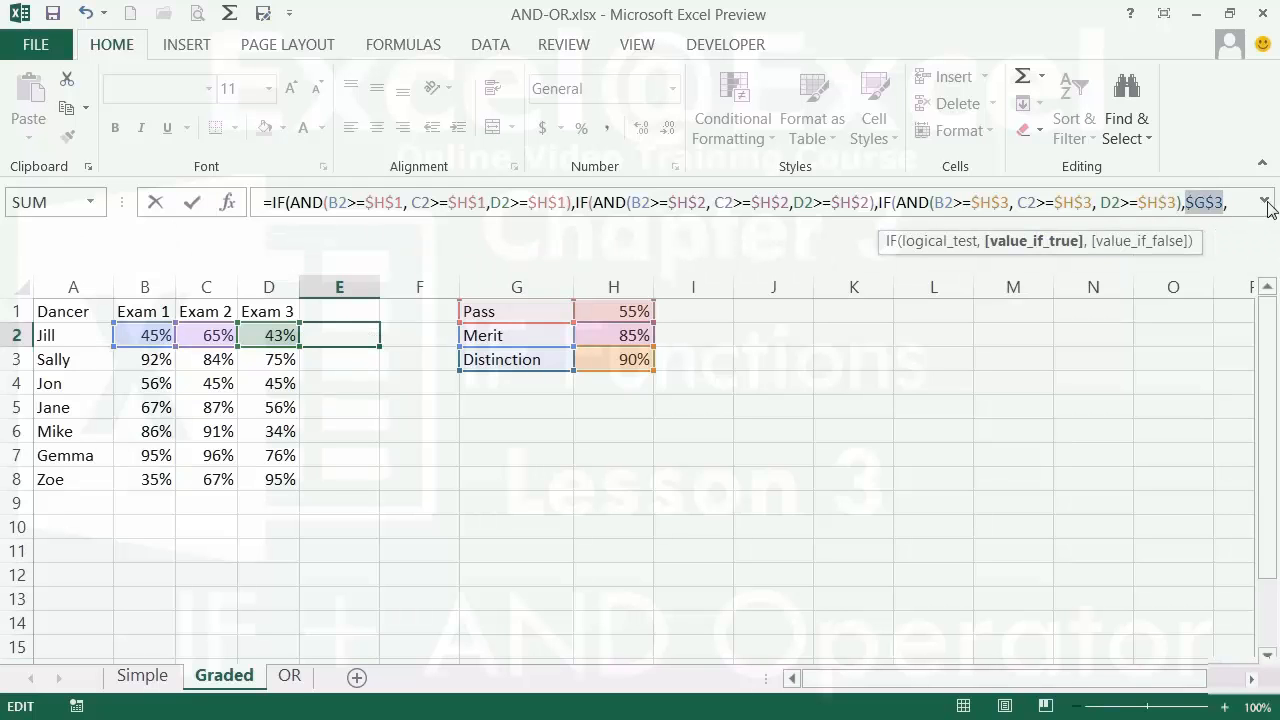
pyautogui.click(277, 226)
pyautogui.press('F4')
pyautogui.click(320, 228)
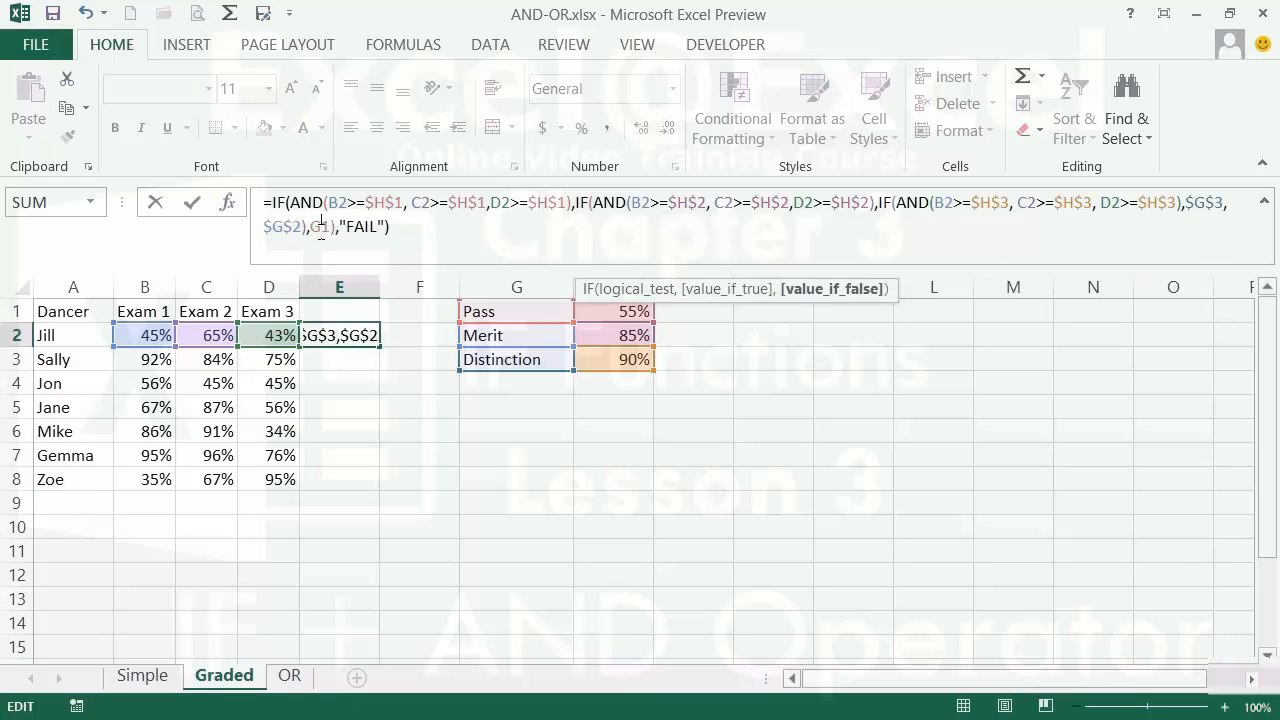
pyautogui.press('F4')
pyautogui.press('Return')
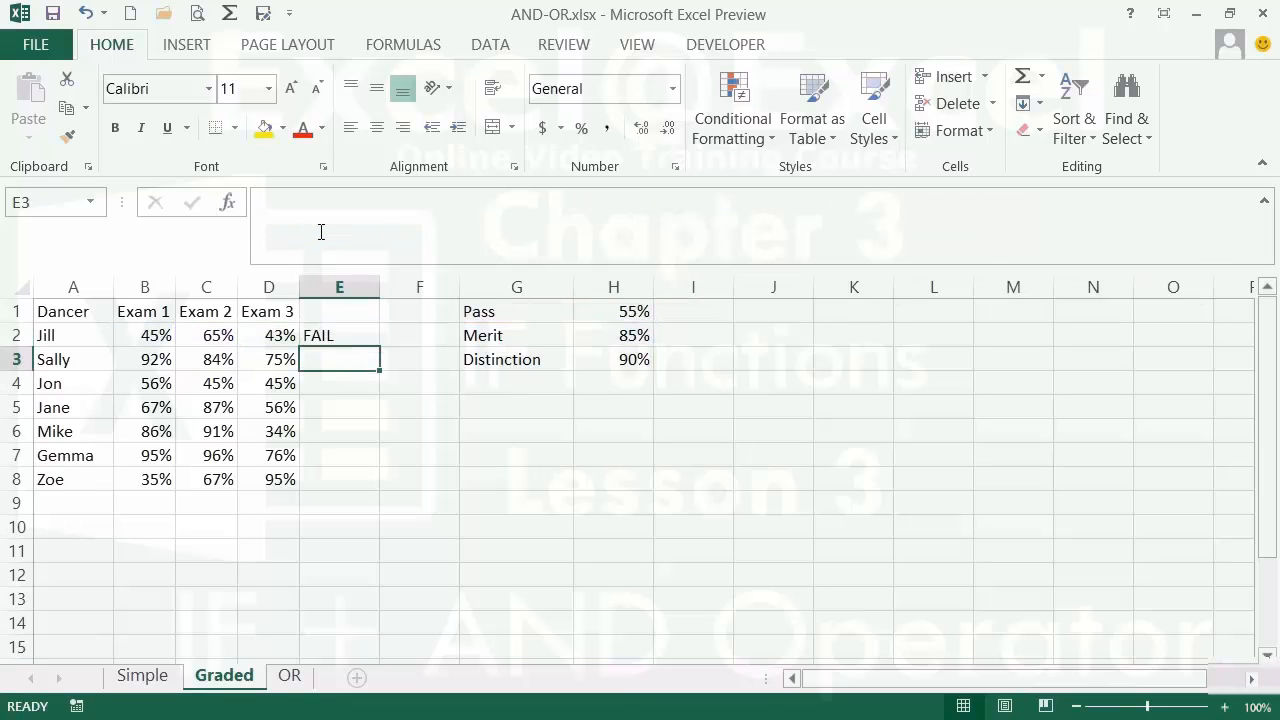
pyautogui.press('Up')
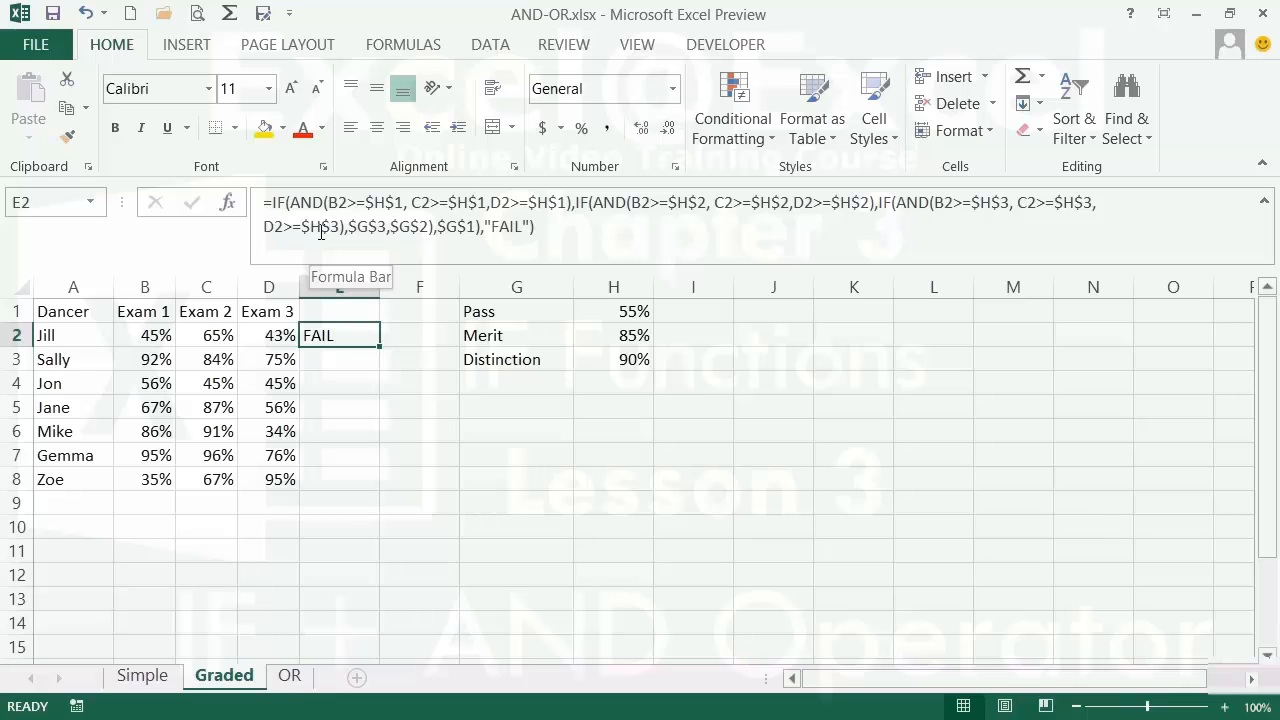
# - Fill the grading formula down to E8, check each copy, then select Gemma's Exam 3 score in D7
pyautogui.doubleClick(382, 347)
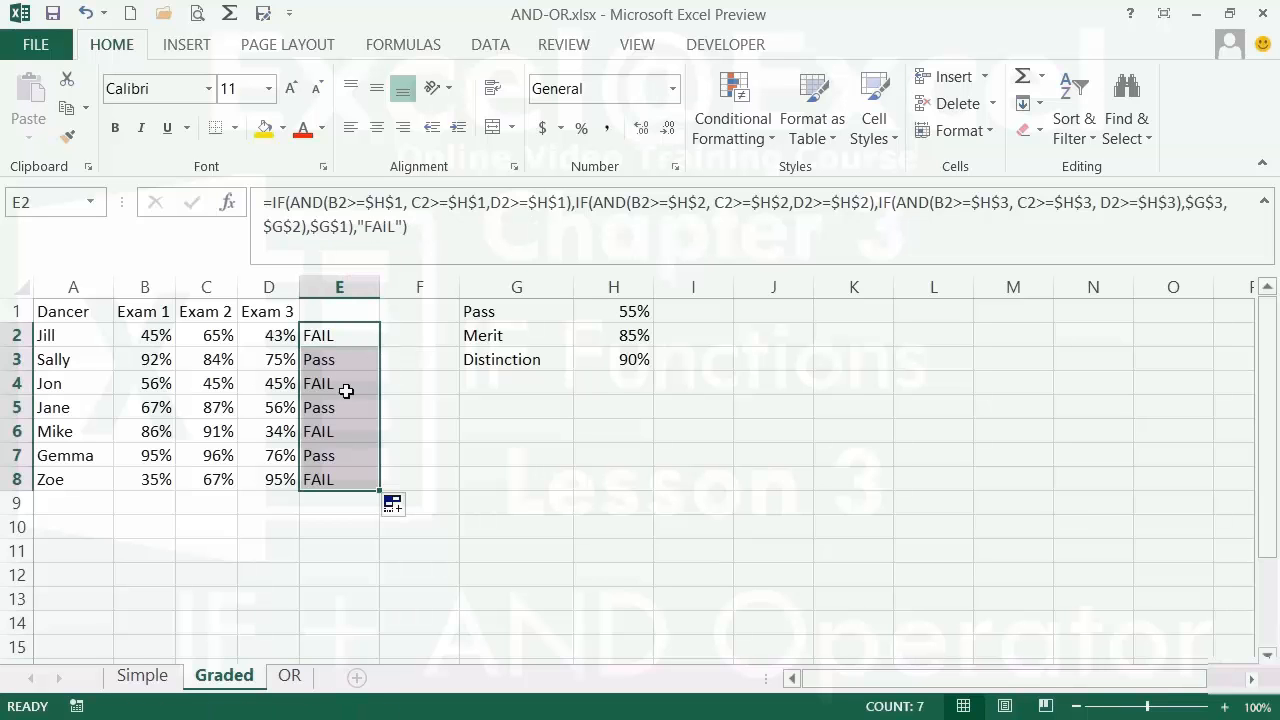
pyautogui.click(344, 361)
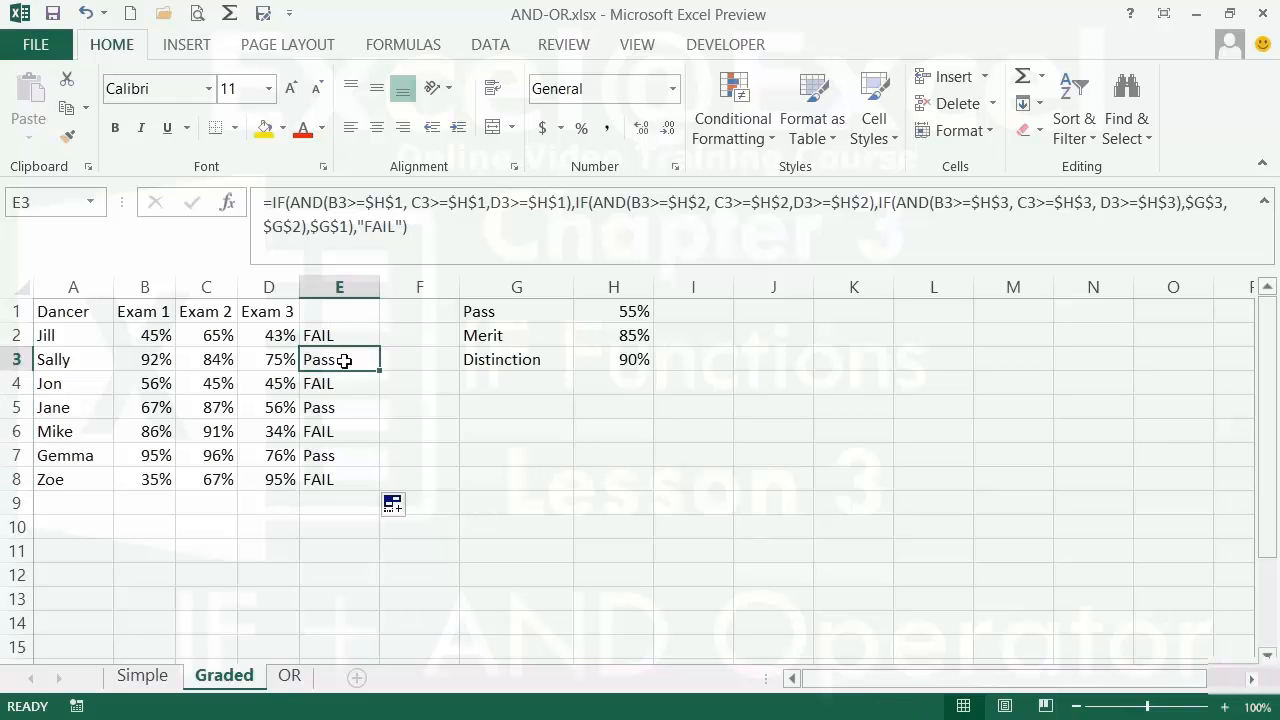
pyautogui.click(338, 384)
pyautogui.click(341, 407)
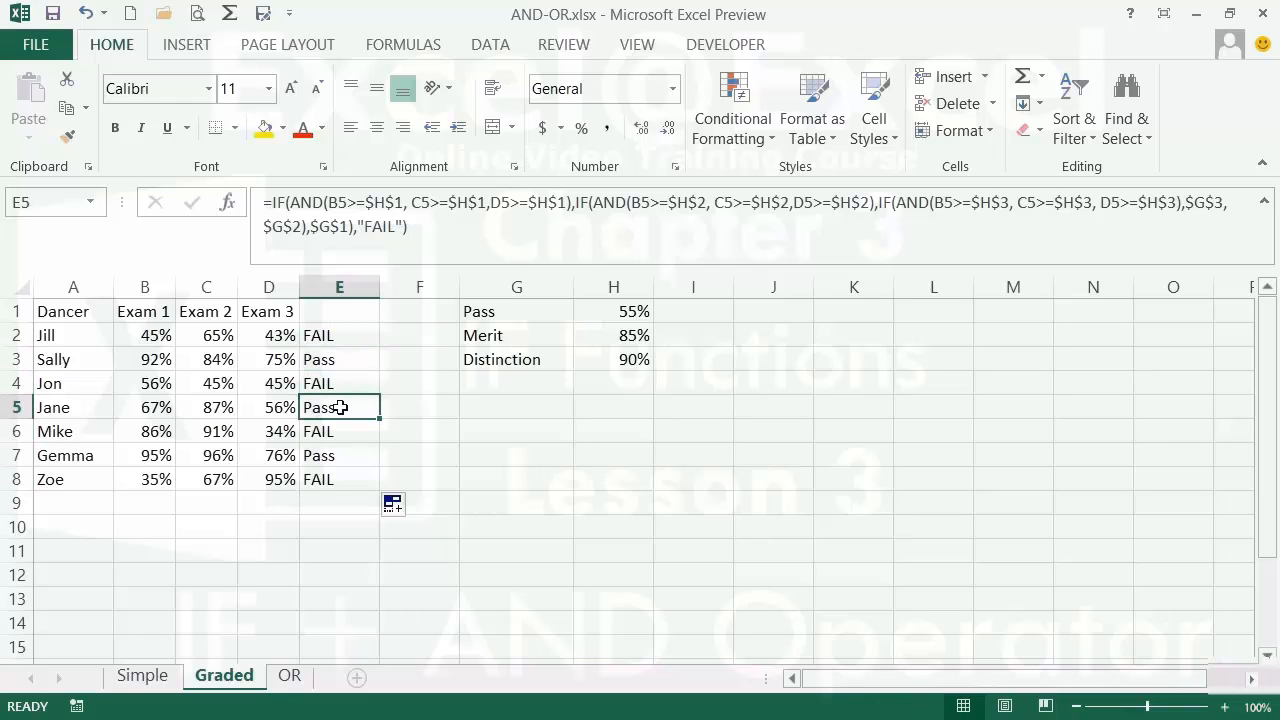
pyautogui.click(346, 433)
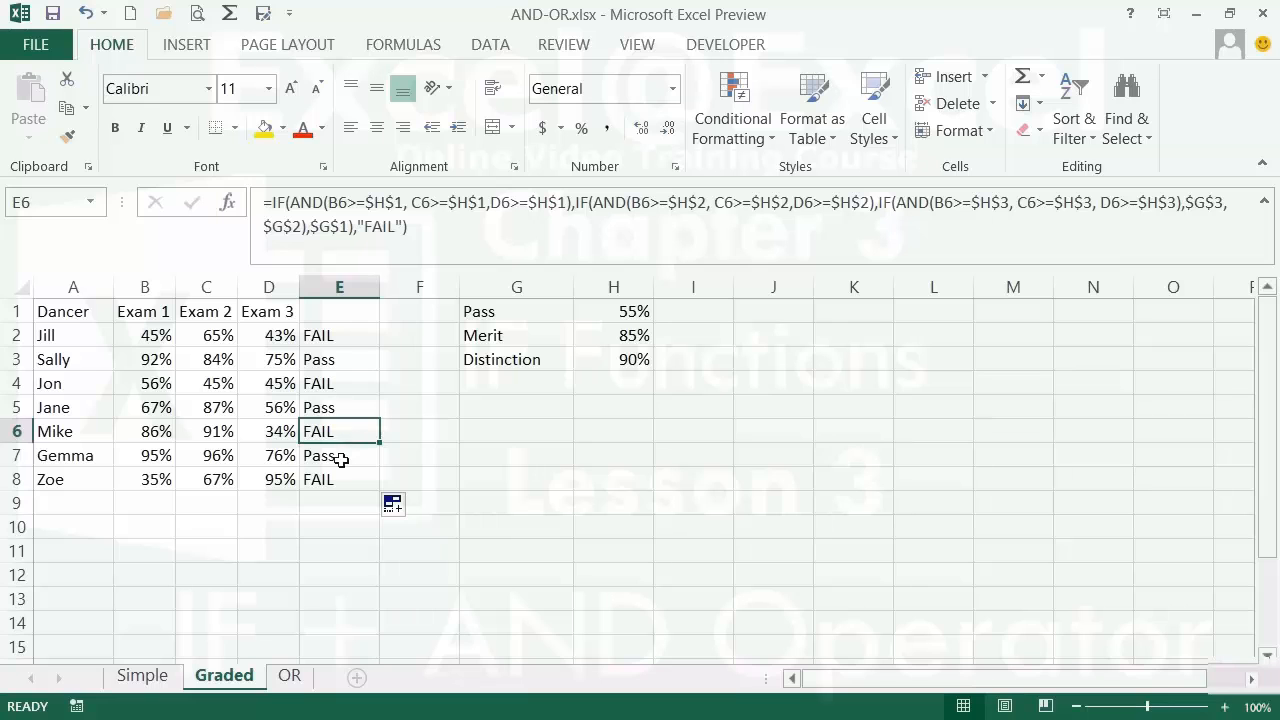
pyautogui.click(341, 459)
pyautogui.click(343, 478)
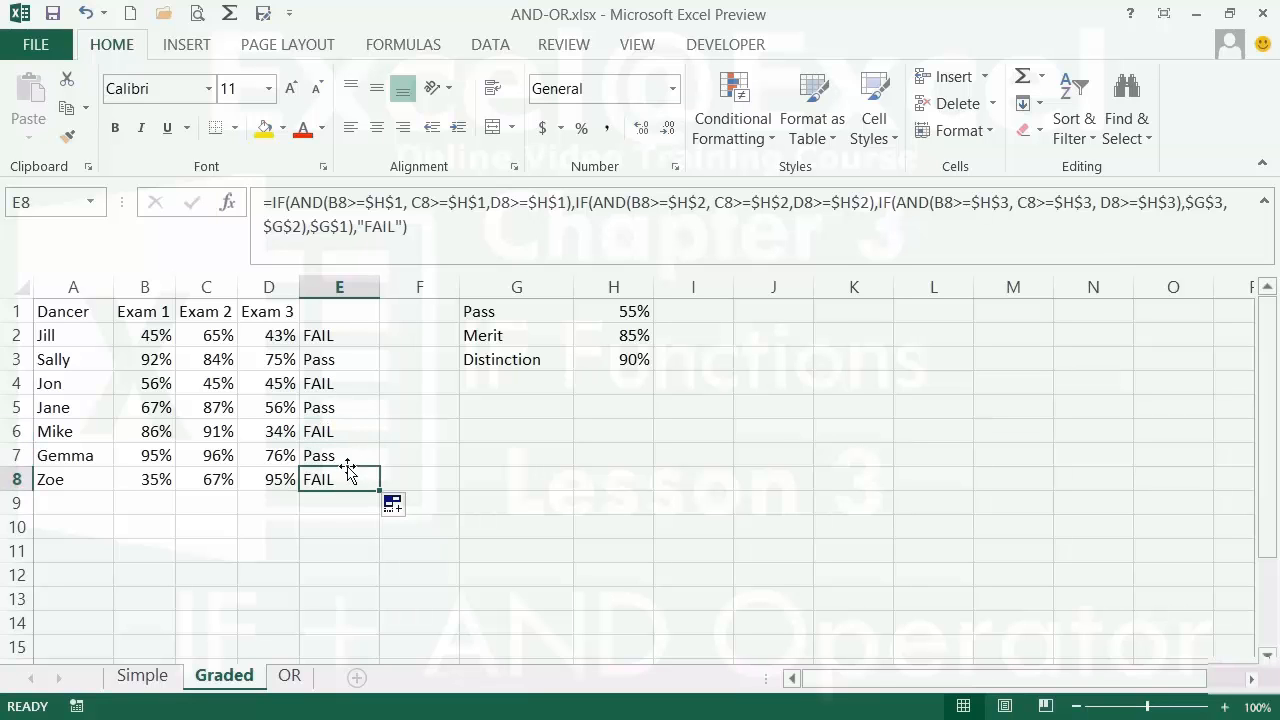
pyautogui.click(345, 455)
pyautogui.click(277, 457)
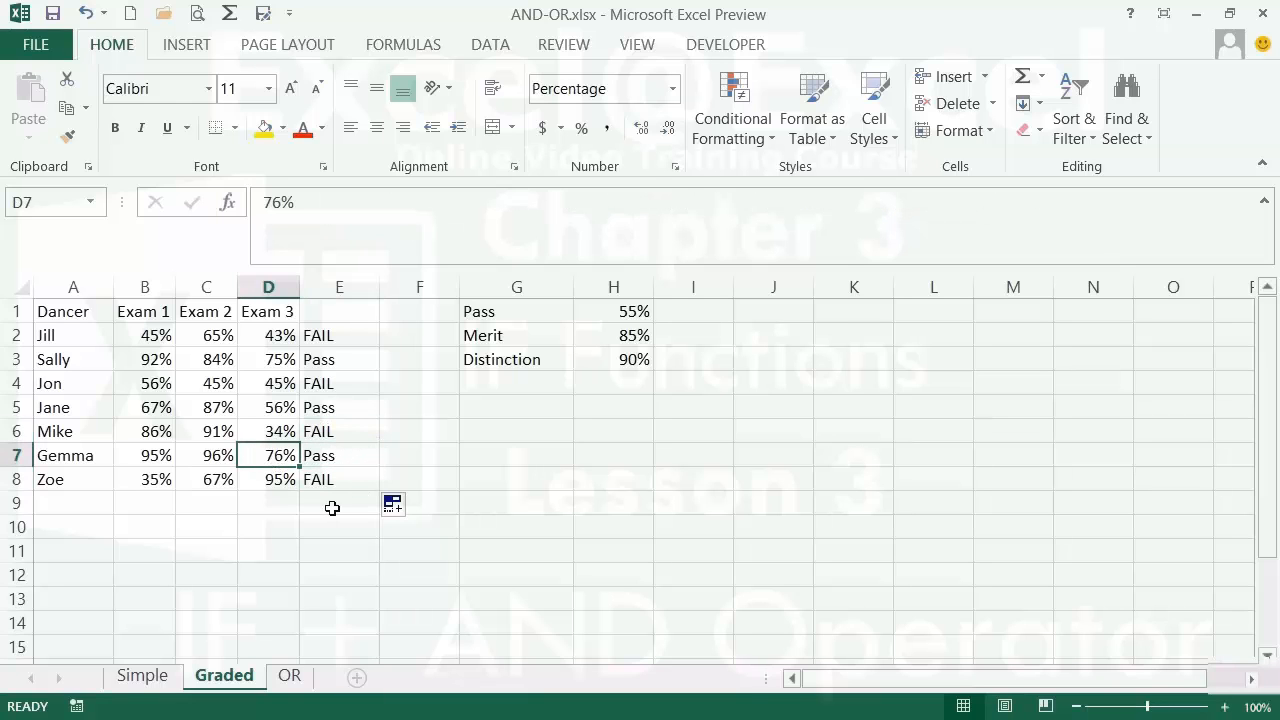
# - Change D7 to 95 so Gemma's grade in E7 reads Distinction, and widen column E to fit
pyautogui.write('9')
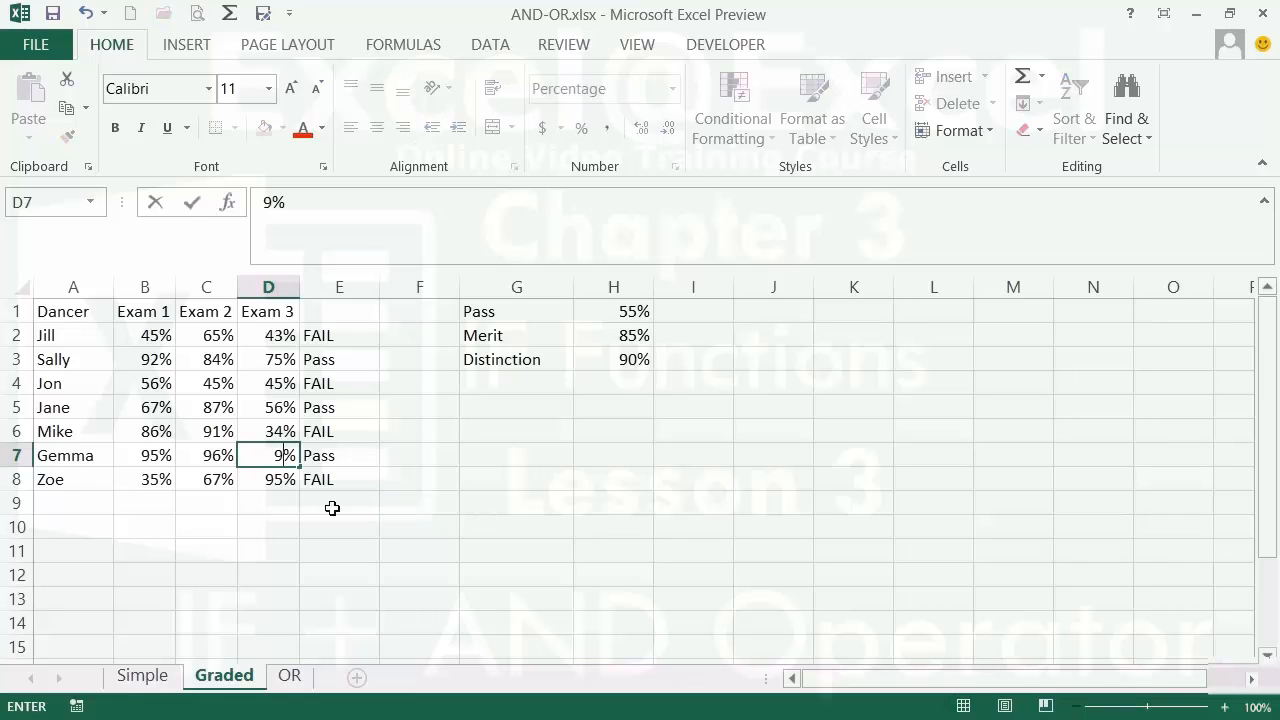
pyautogui.write('5')
pyautogui.press('Return')
pyautogui.press('Up')
pyautogui.press('Up')
pyautogui.press('Up')
pyautogui.press('Up')
pyautogui.press('Up')
pyautogui.press('Up')
pyautogui.press('Right')
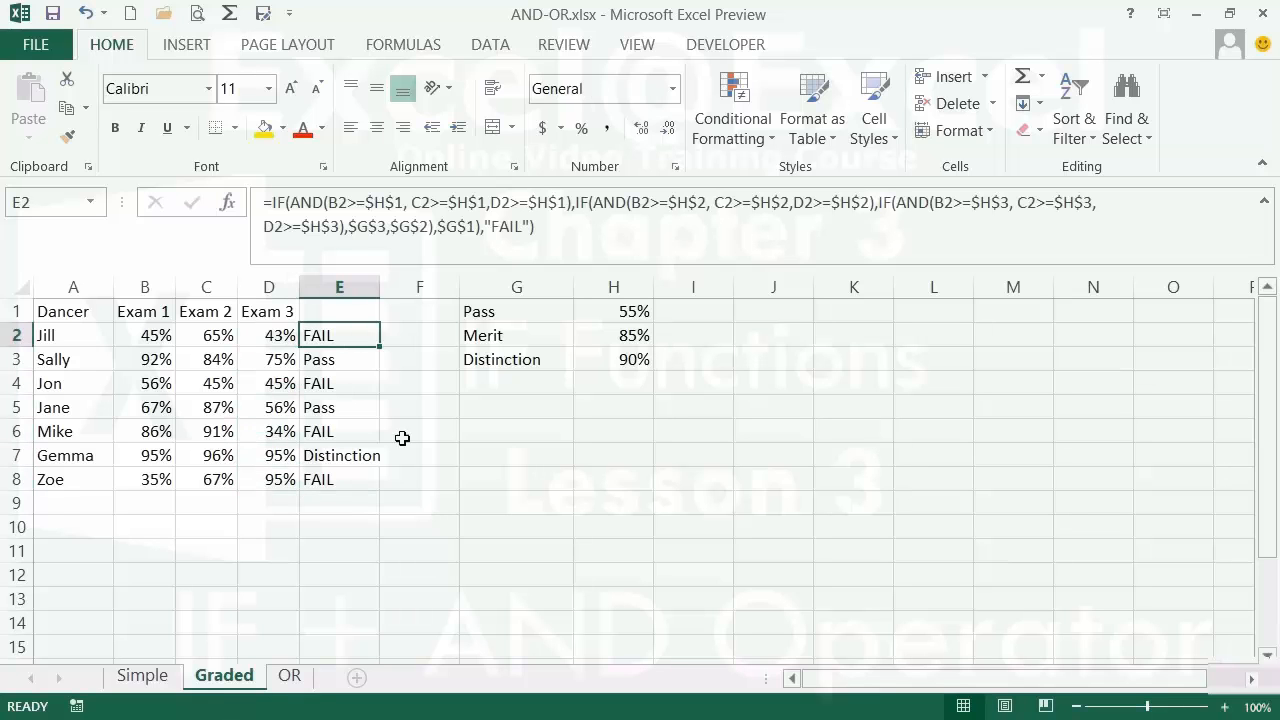
pyautogui.moveTo(380, 291); pyautogui.dragTo(399, 295)
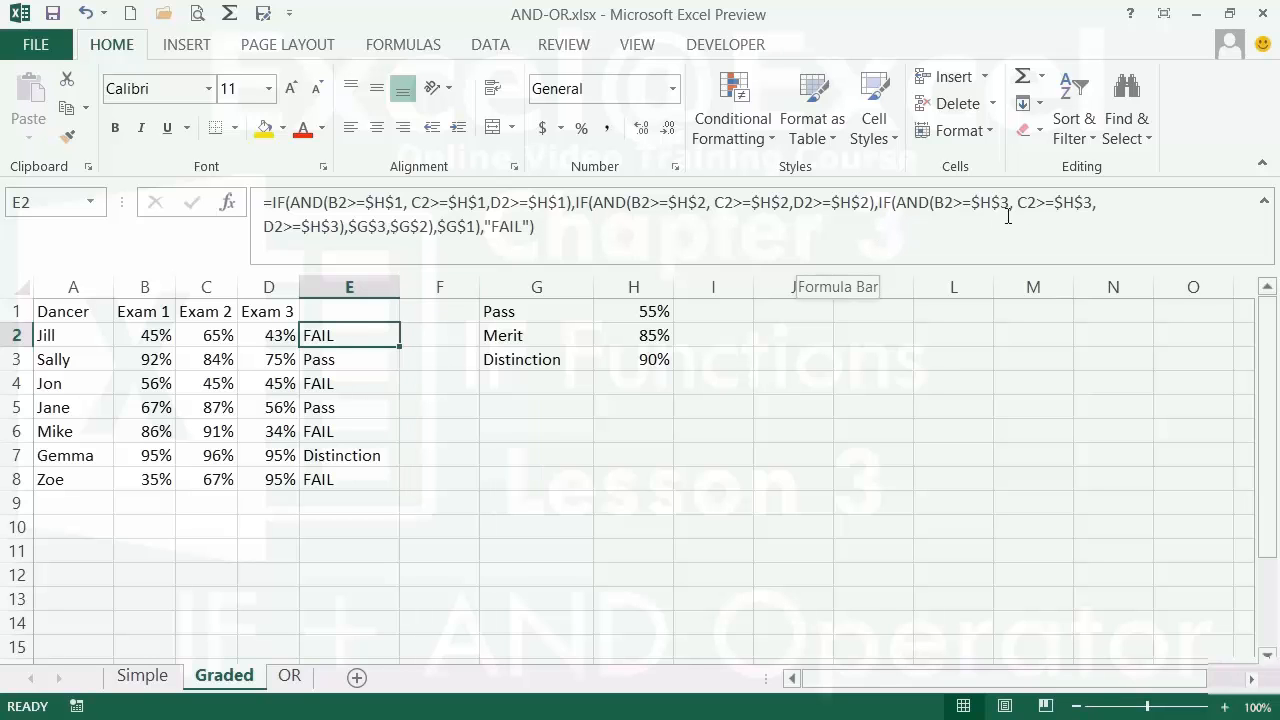
pyautogui.click(1265, 203)
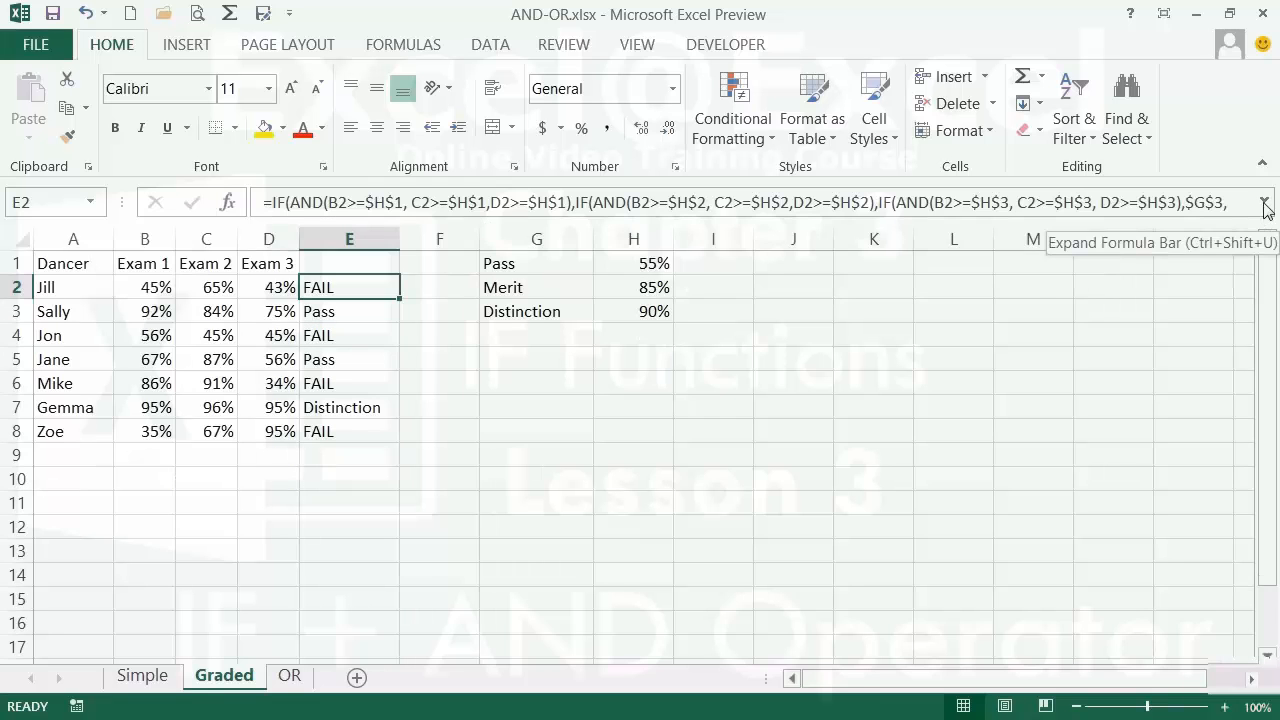
pyautogui.click(1265, 203)
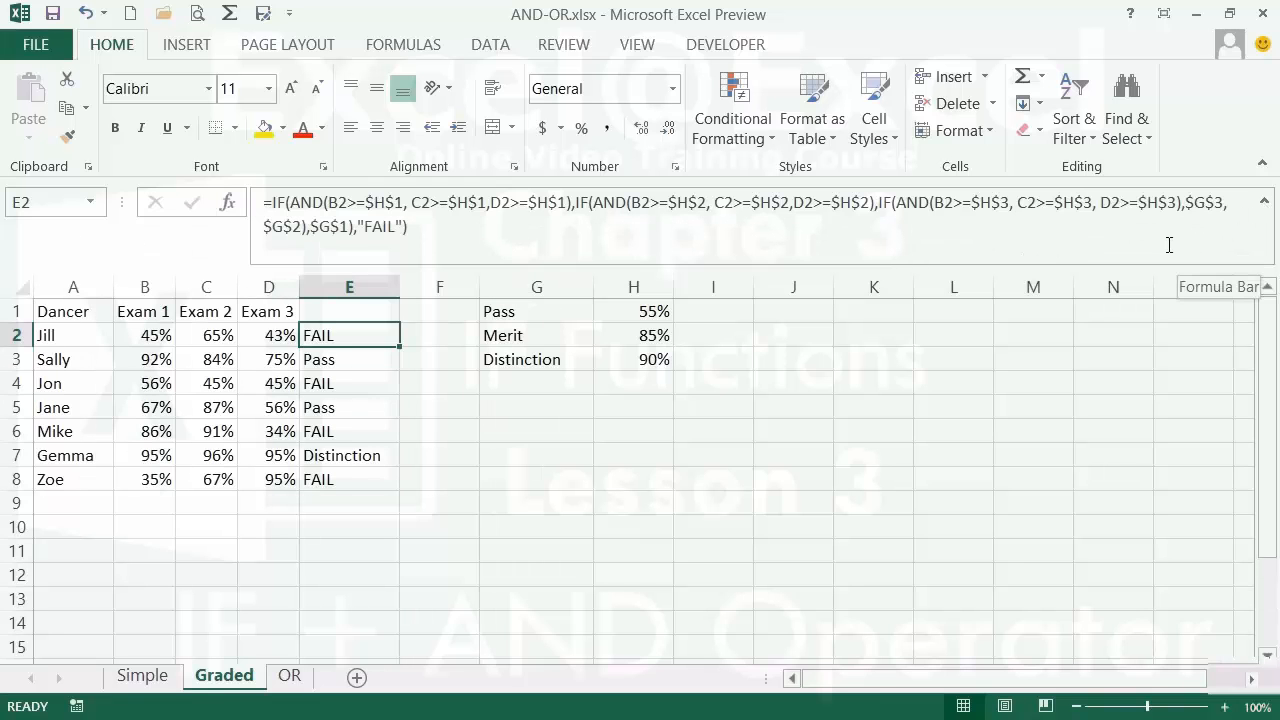